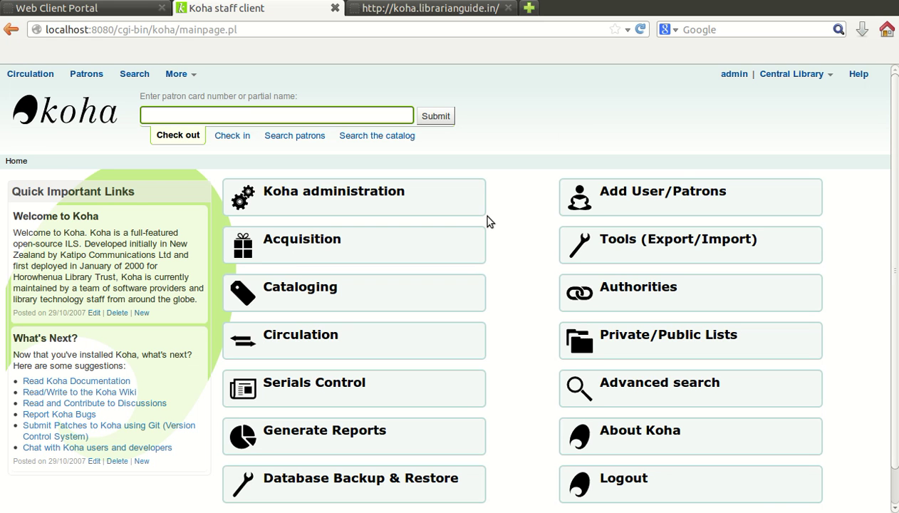
Step: Open the acquisitions module and search for the vendor "vimal"
{"action": "left_click", "coordinate": [292, 251]}
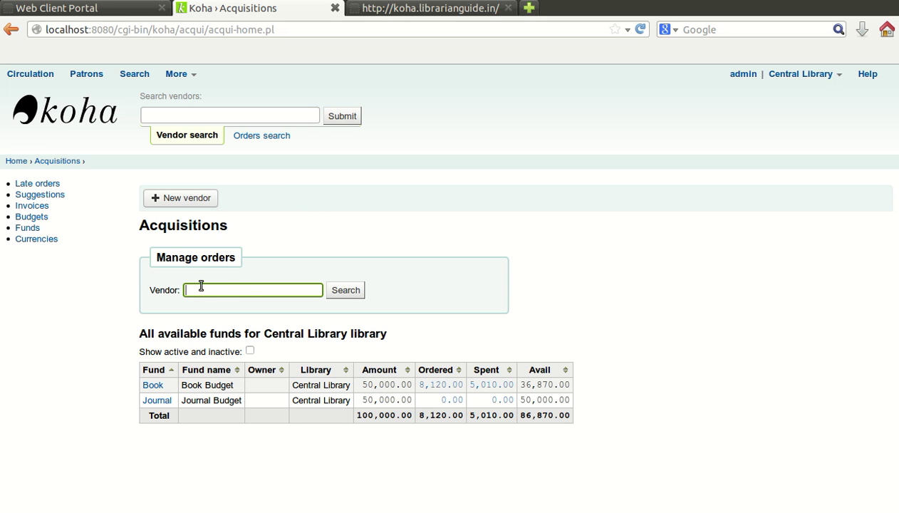
{"action": "left_click", "coordinate": [200, 289]}
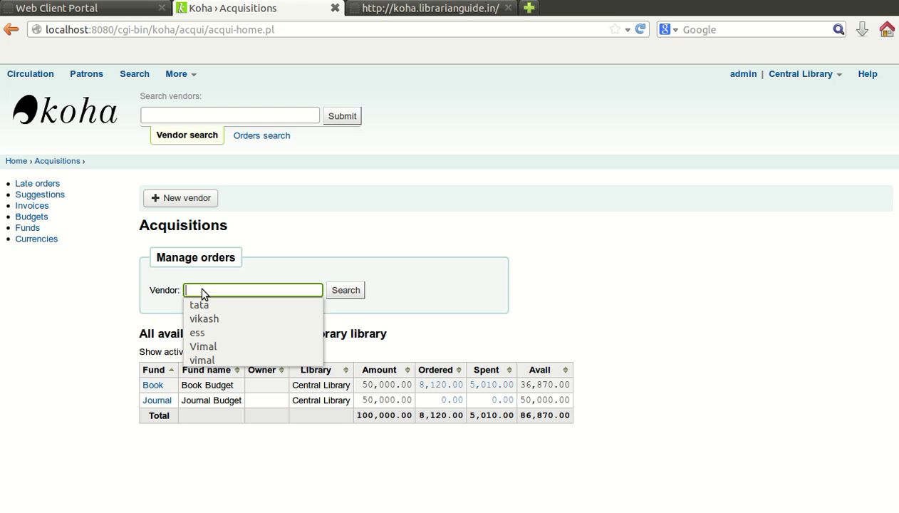
{"action": "left_click", "coordinate": [219, 360]}
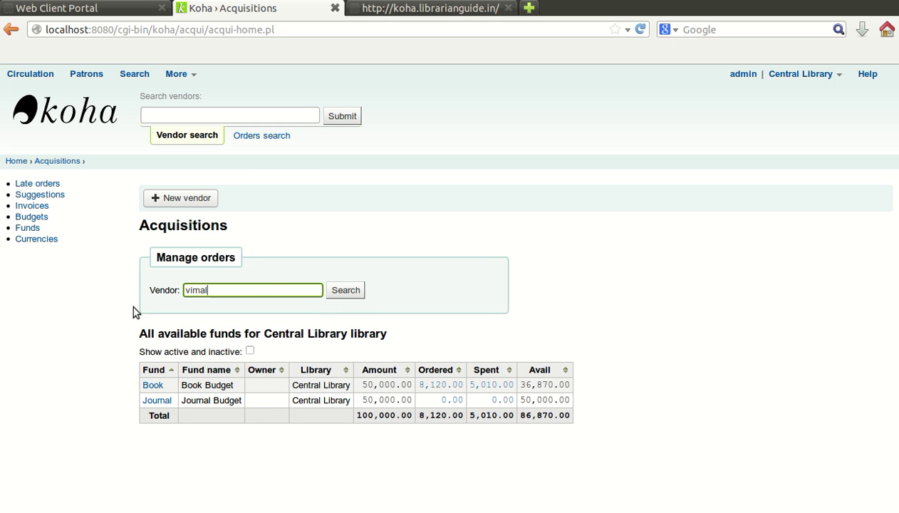
{"action": "left_click", "coordinate": [350, 295]}
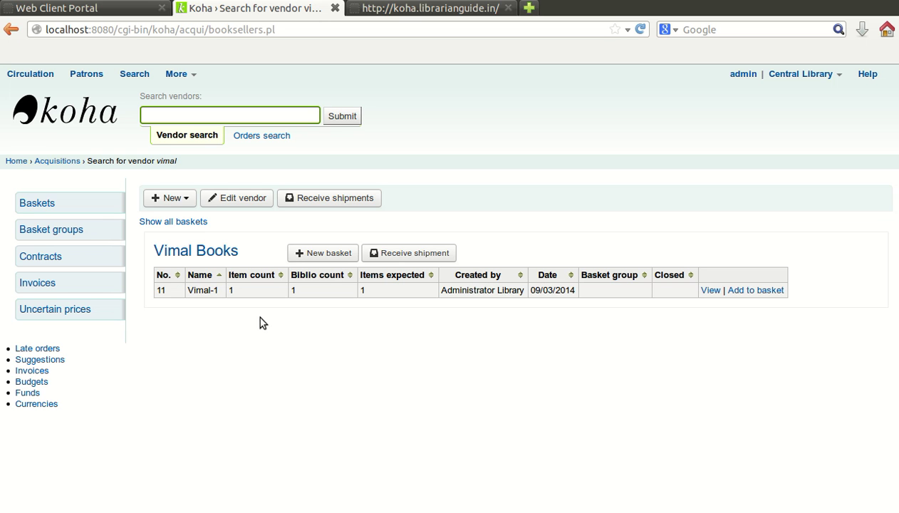
Step: Create and save a new basket named Vimal-2 for the vendor Vimal Books
{"action": "left_click", "coordinate": [332, 256]}
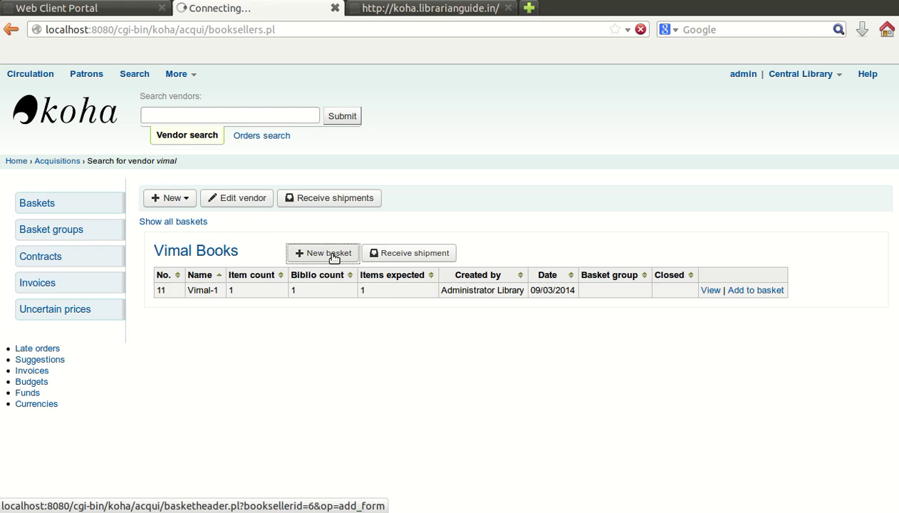
{"action": "left_click", "coordinate": [291, 230]}
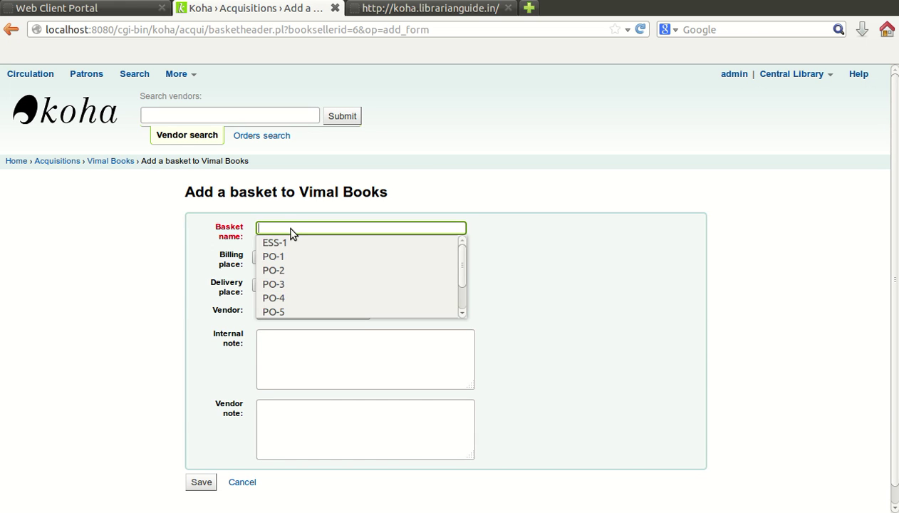
{"action": "scroll", "coordinate": [296, 268], "scroll_direction": "down", "scroll_amount": 1}
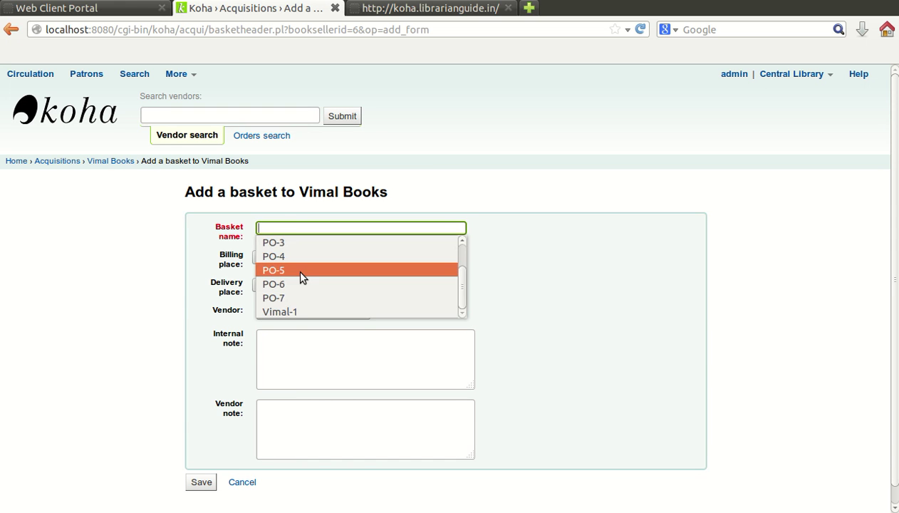
{"action": "left_click", "coordinate": [295, 312]}
{"action": "key", "text": "BackSpace"}
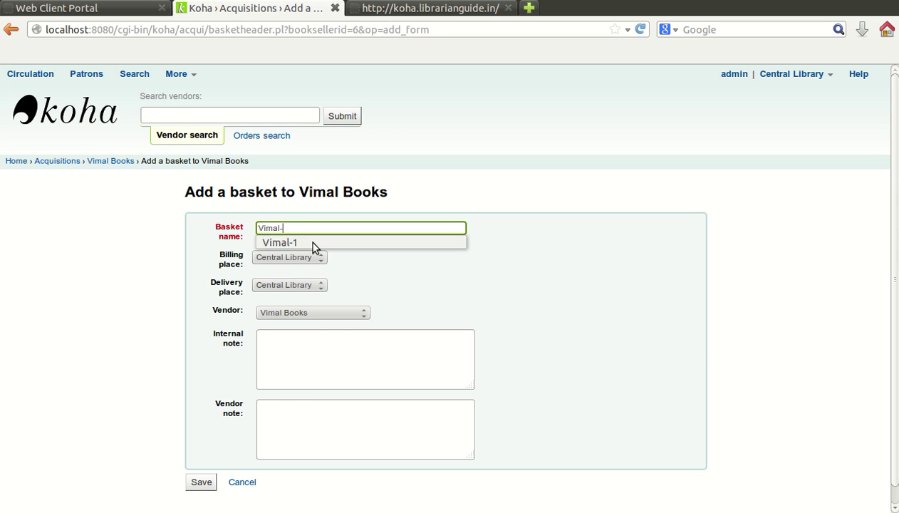
{"action": "type", "text": "2"}
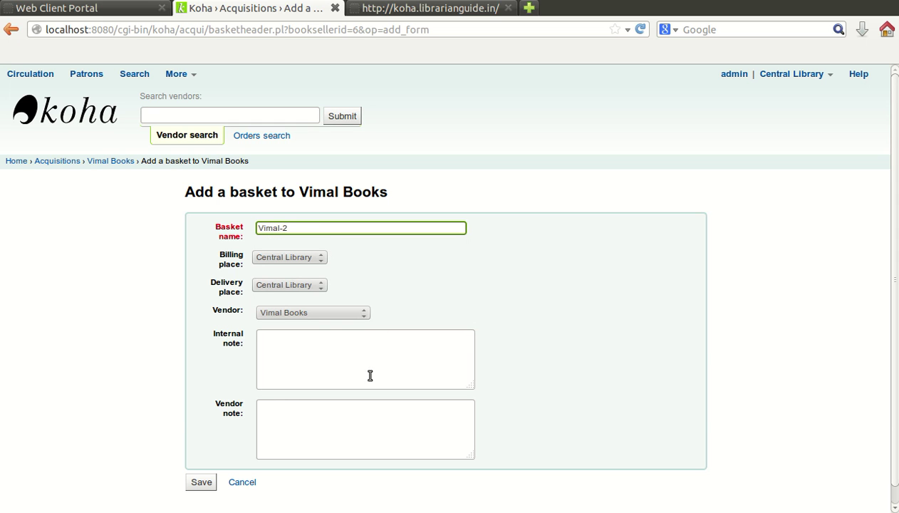
{"action": "left_click", "coordinate": [203, 482]}
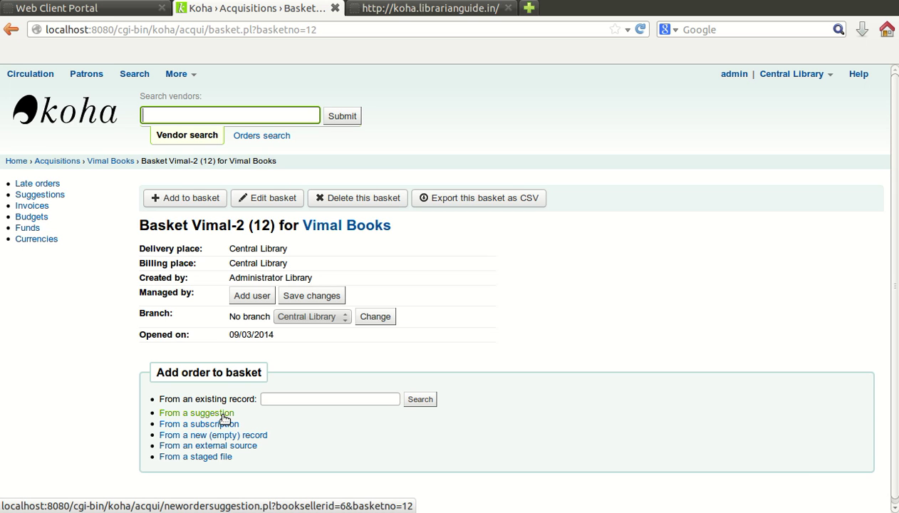
Step: Open the basket's option to order from a suggestion, and load the library's public catalogue in a new browser tab
{"action": "left_click", "coordinate": [223, 418]}
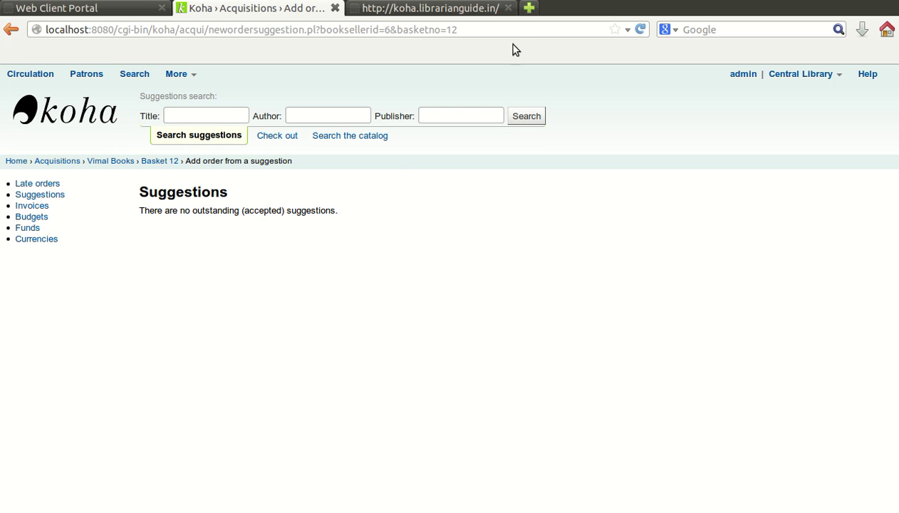
{"action": "left_click", "coordinate": [529, 8]}
{"action": "left_click", "coordinate": [457, 145]}
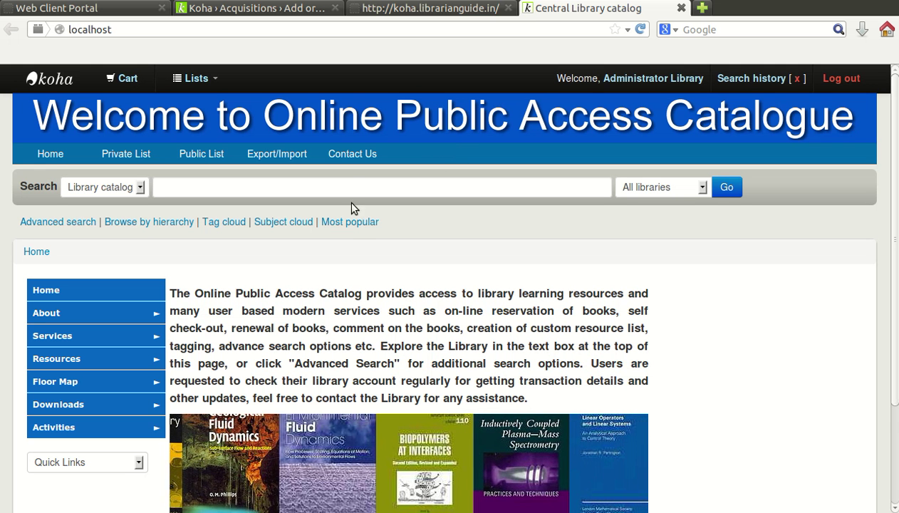
Step: Search the public library catalogue for "Wings of fire"
{"action": "left_click", "coordinate": [351, 186]}
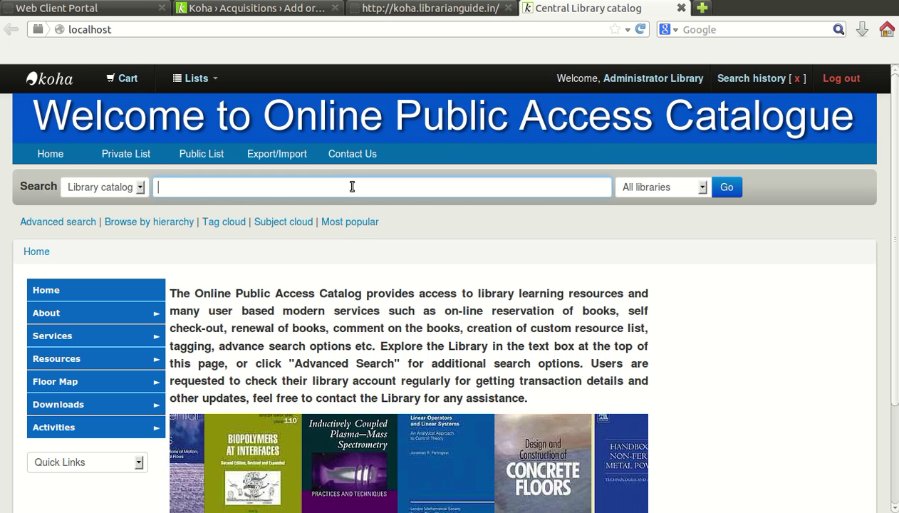
{"action": "type", "text": "Win"}
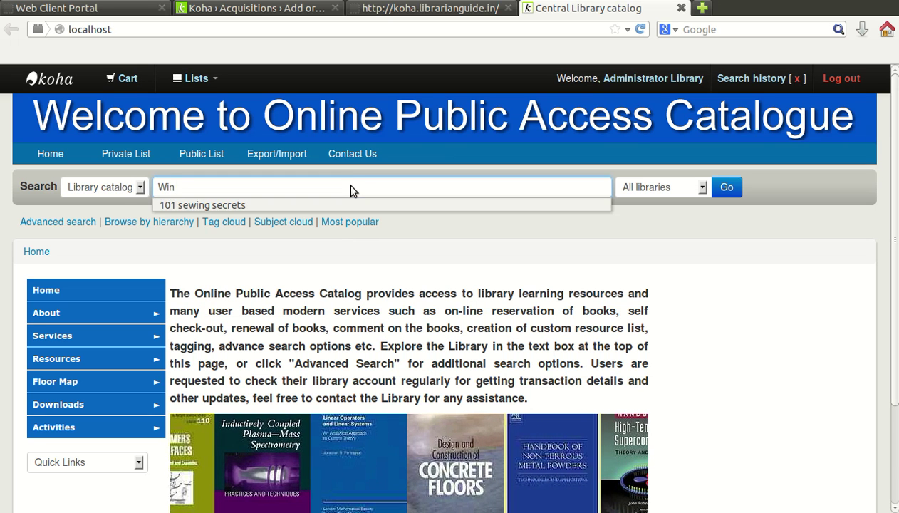
{"action": "type", "text": "gs o"}
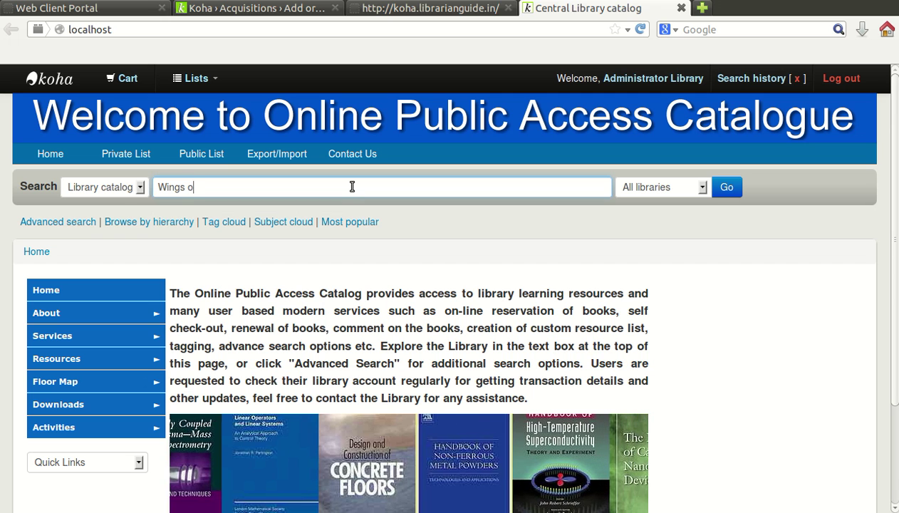
{"action": "type", "text": "f"}
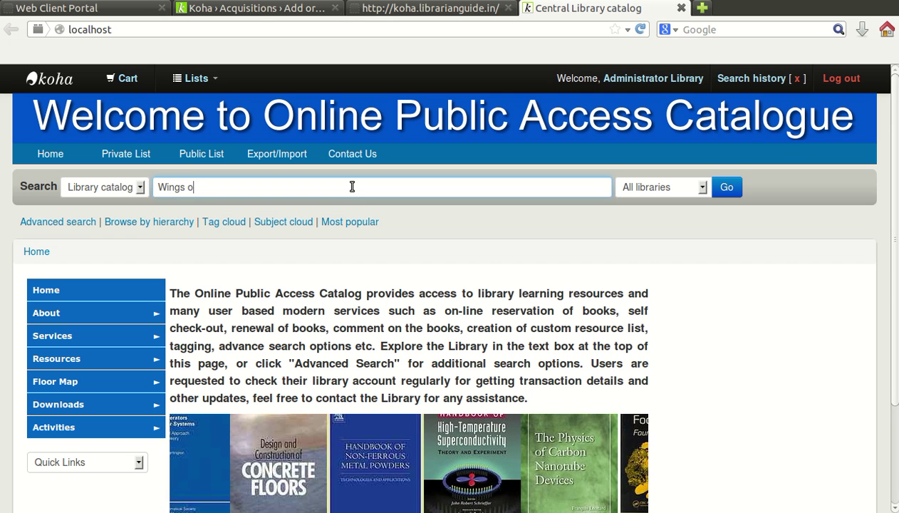
{"action": "type", "text": " fire"}
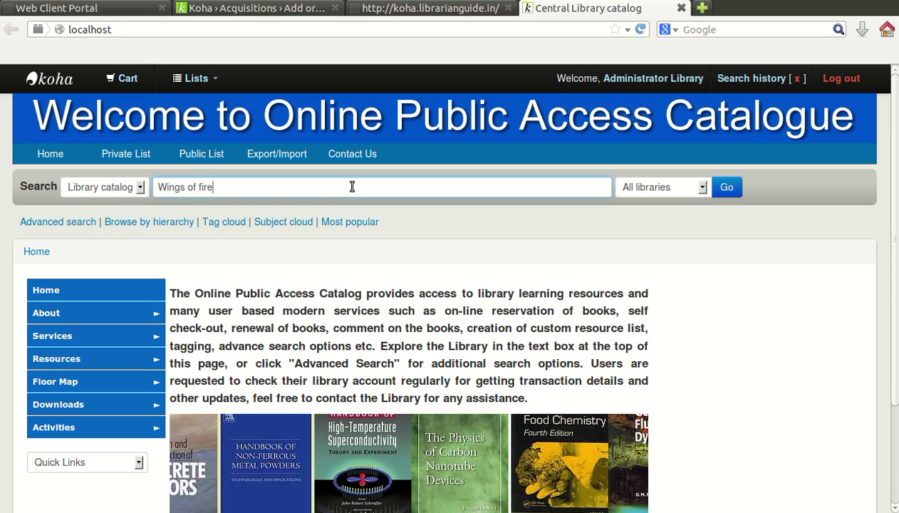
{"action": "key", "text": "Return"}
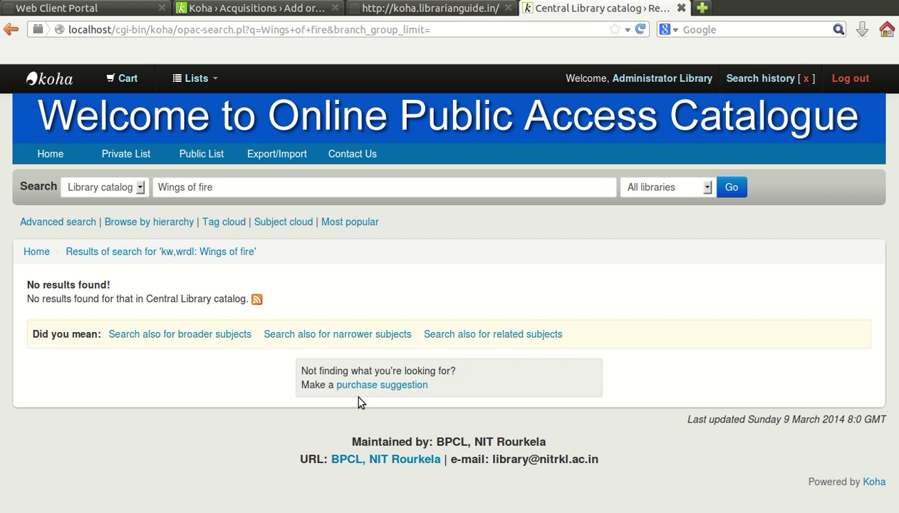
Step: Start a purchase suggestion with title "Wings of fire", author "Dr. APJ Abdul Kalam" and copyright date 1999
{"action": "left_click", "coordinate": [402, 390]}
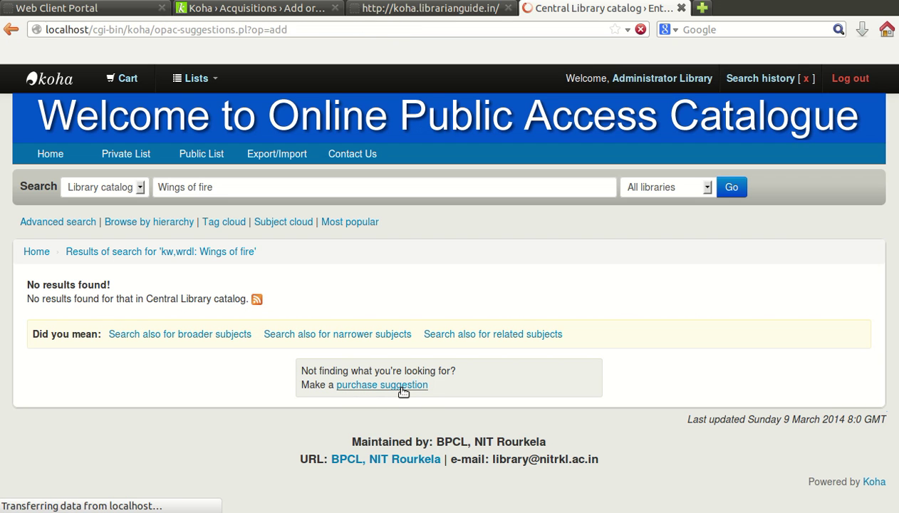
{"action": "scroll", "coordinate": [436, 303], "scroll_direction": "down", "scroll_amount": 6}
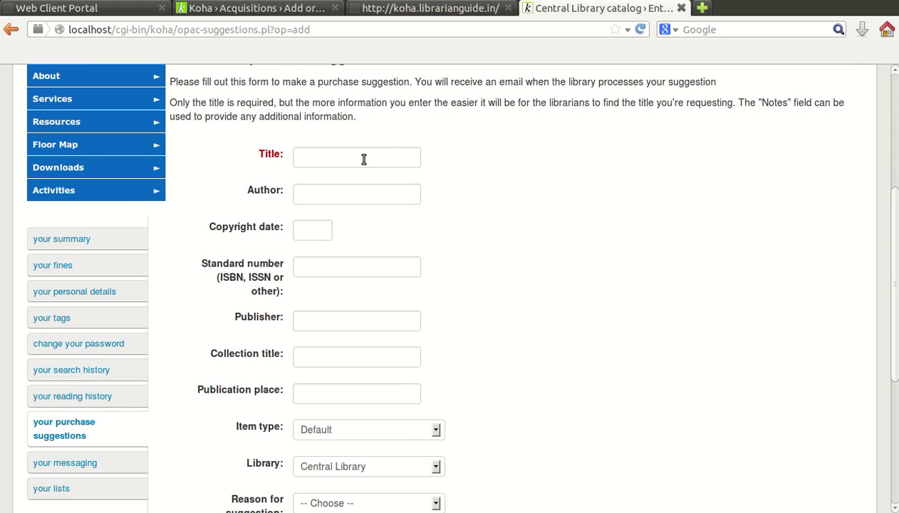
{"action": "left_click", "coordinate": [364, 160]}
{"action": "type", "text": "W"}
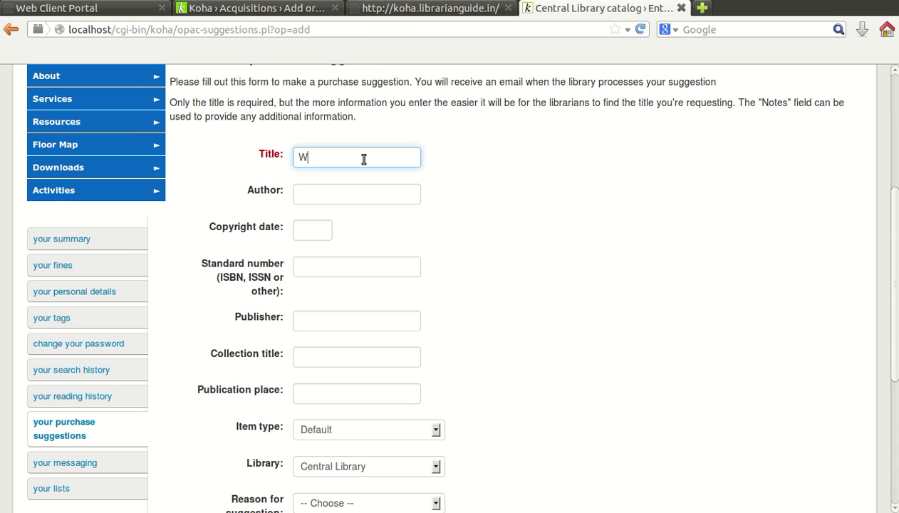
{"action": "type", "text": "ings of fire"}
{"action": "key", "text": "Tab"}
{"action": "type", "text": "Dr."}
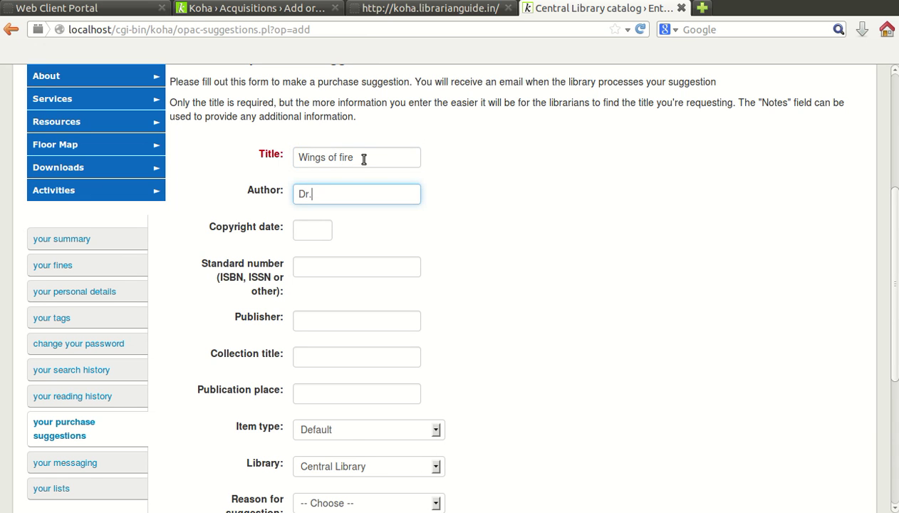
{"action": "type", "text": " APJ Abdul Kalam"}
{"action": "key", "text": "Tab"}
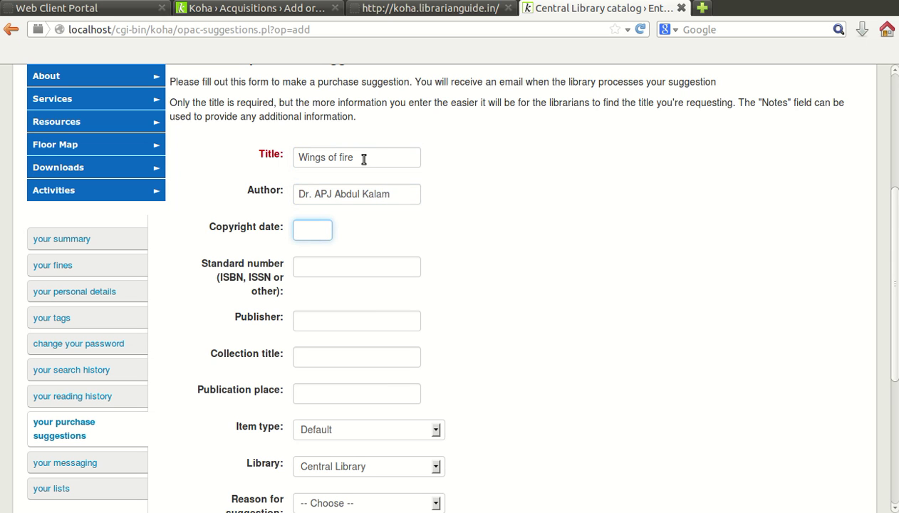
{"action": "type", "text": "199"}
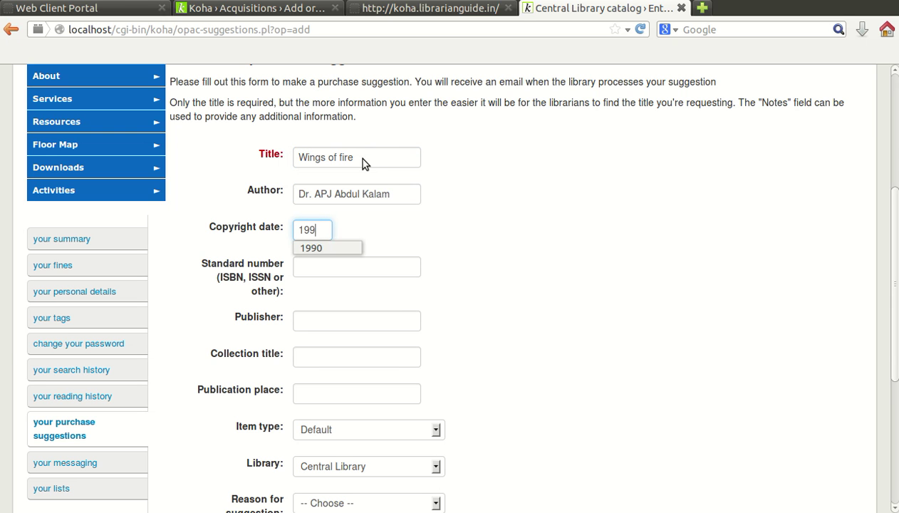
{"action": "type", "text": "9"}
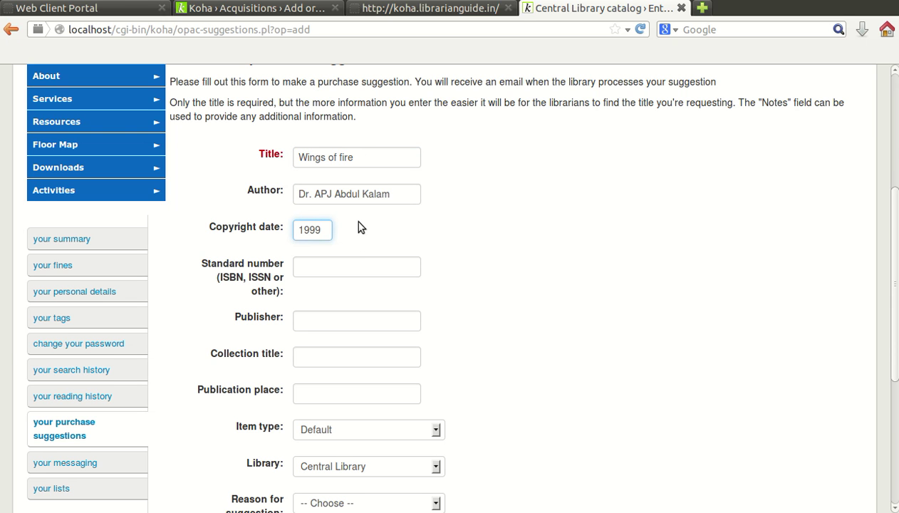
Step: Set the suggestion's item type to Books and its reason to New Book Recommendation, leaving the other fields blank
{"action": "scroll", "coordinate": [358, 224], "scroll_direction": "down", "scroll_amount": 2}
{"action": "left_click", "coordinate": [331, 186]}
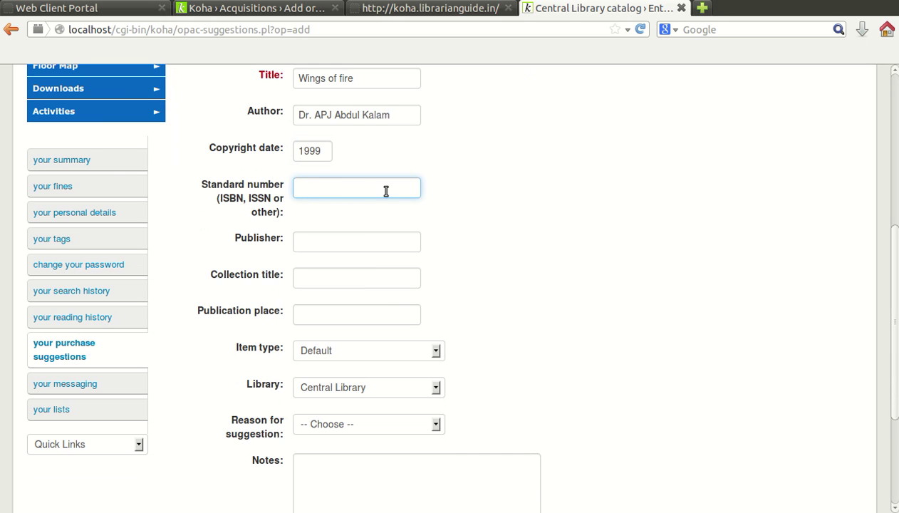
{"action": "left_click", "coordinate": [361, 243]}
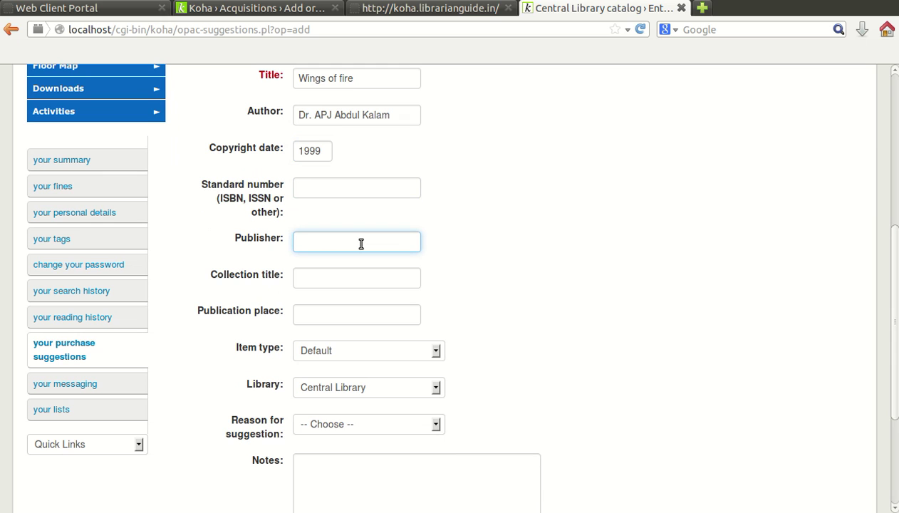
{"action": "left_click", "coordinate": [353, 277]}
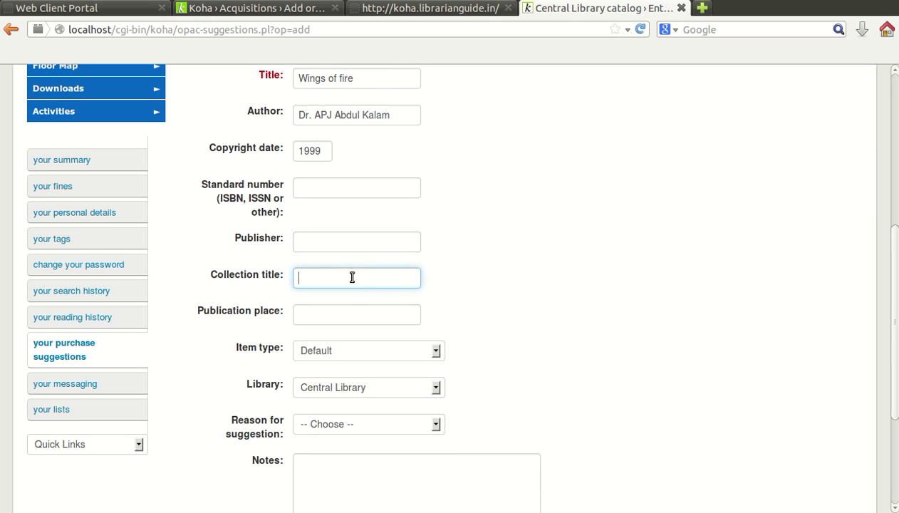
{"action": "left_click", "coordinate": [336, 314]}
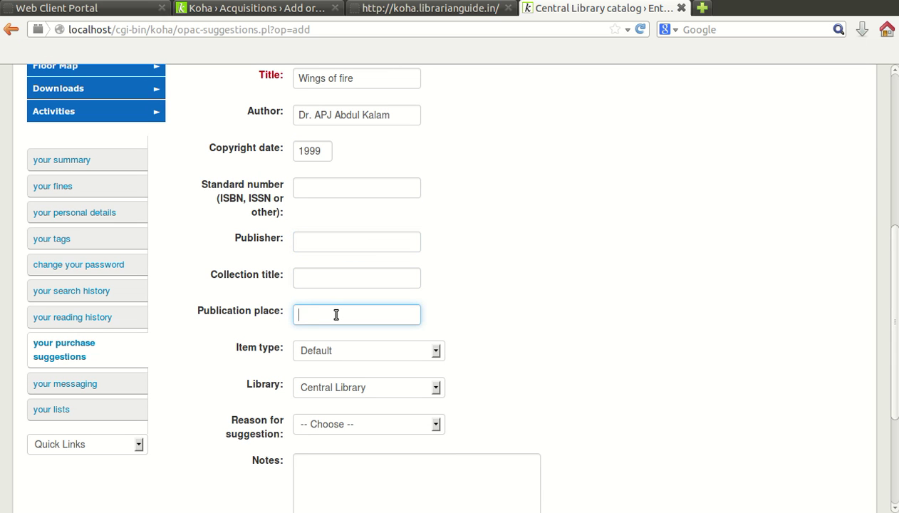
{"action": "left_click", "coordinate": [343, 354]}
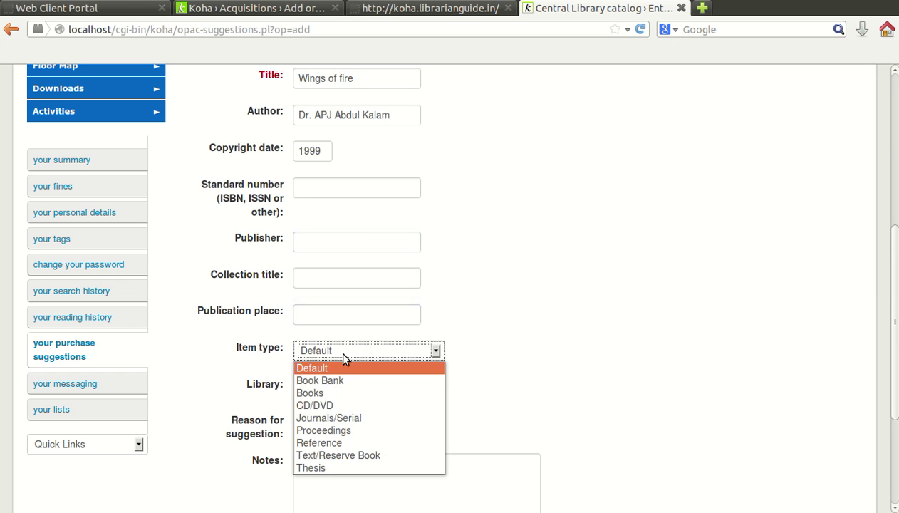
{"action": "left_click", "coordinate": [336, 394]}
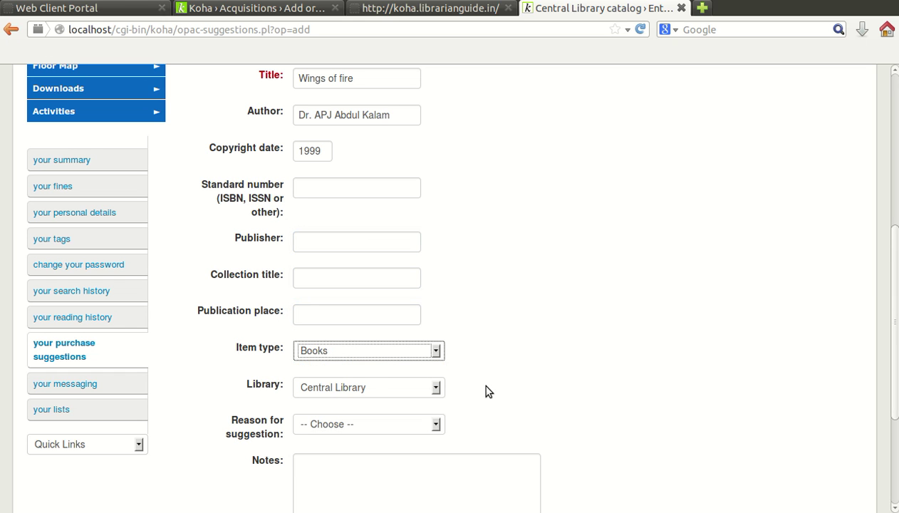
{"action": "scroll", "coordinate": [438, 404], "scroll_direction": "down", "scroll_amount": 2}
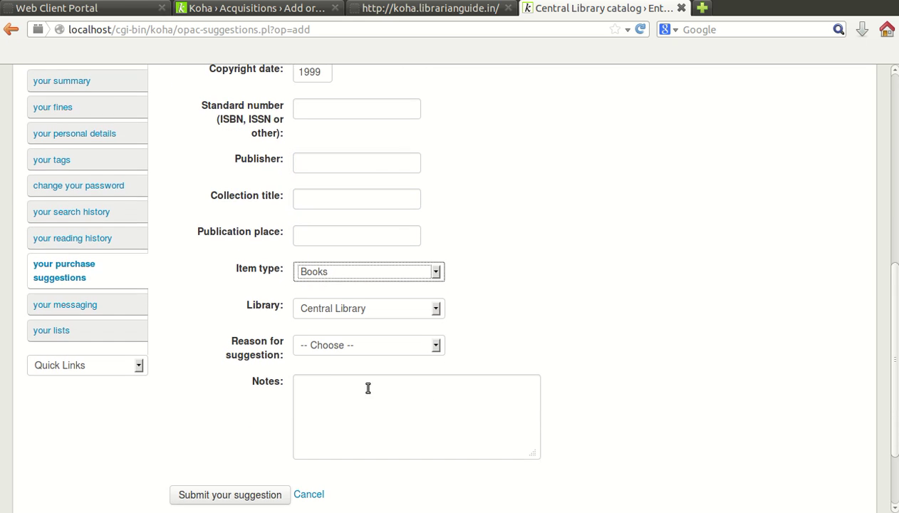
{"action": "left_click", "coordinate": [365, 347]}
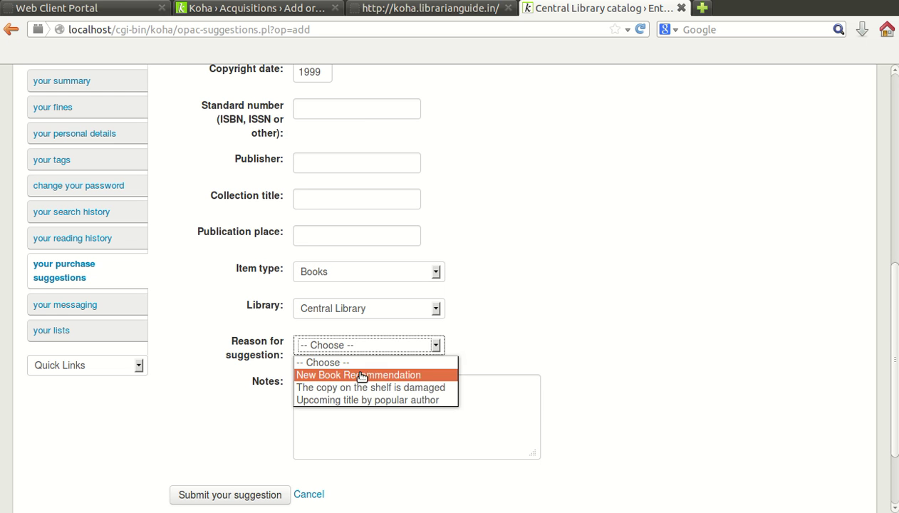
{"action": "left_click", "coordinate": [363, 375]}
{"action": "scroll", "coordinate": [459, 277], "scroll_direction": "up", "scroll_amount": 4}
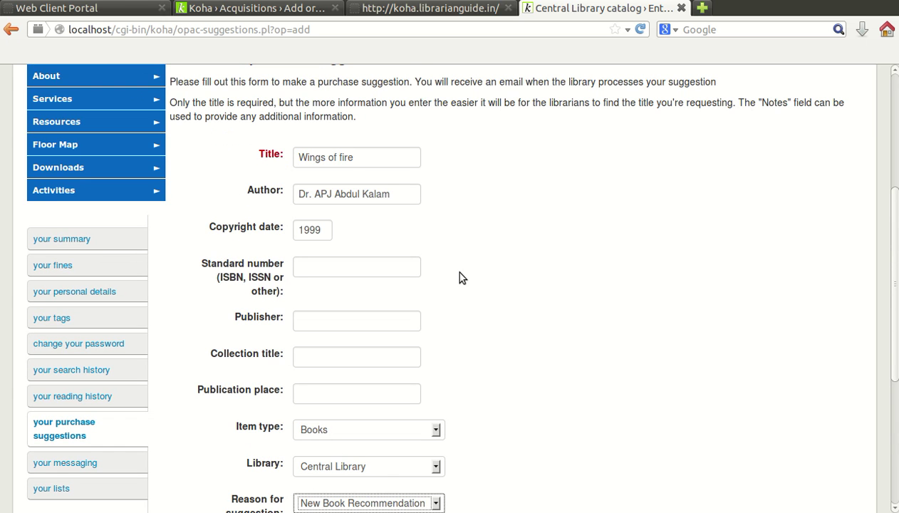
{"action": "scroll", "coordinate": [460, 277], "scroll_direction": "down", "scroll_amount": 6}
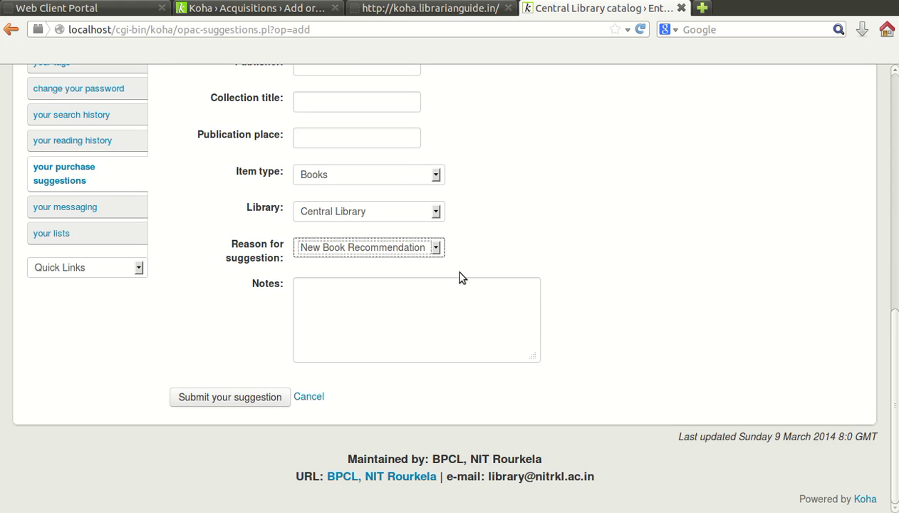
Step: Submit the "Wings of fire" purchase suggestion and review its entry in the list of your purchase suggestions
{"action": "left_click", "coordinate": [257, 401]}
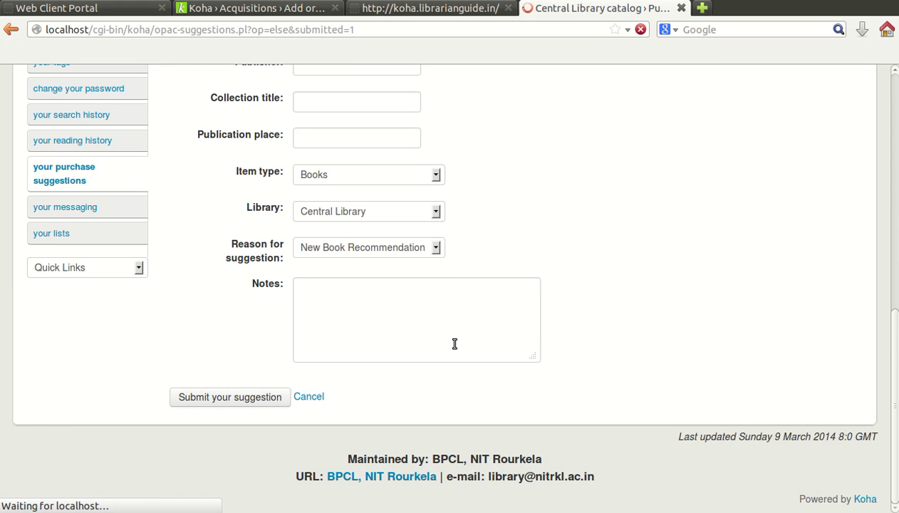
{"action": "scroll", "coordinate": [456, 348], "scroll_direction": "down", "scroll_amount": 3}
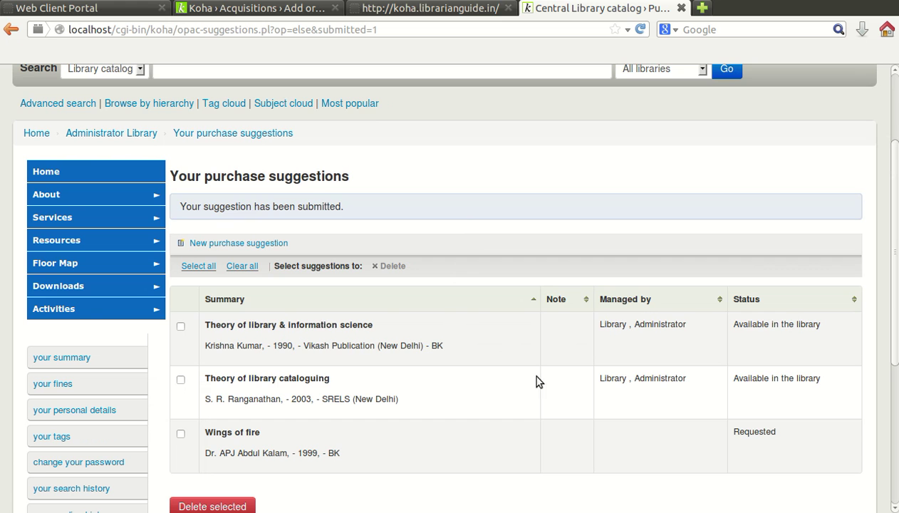
{"action": "scroll", "coordinate": [336, 357], "scroll_direction": "up", "scroll_amount": 3}
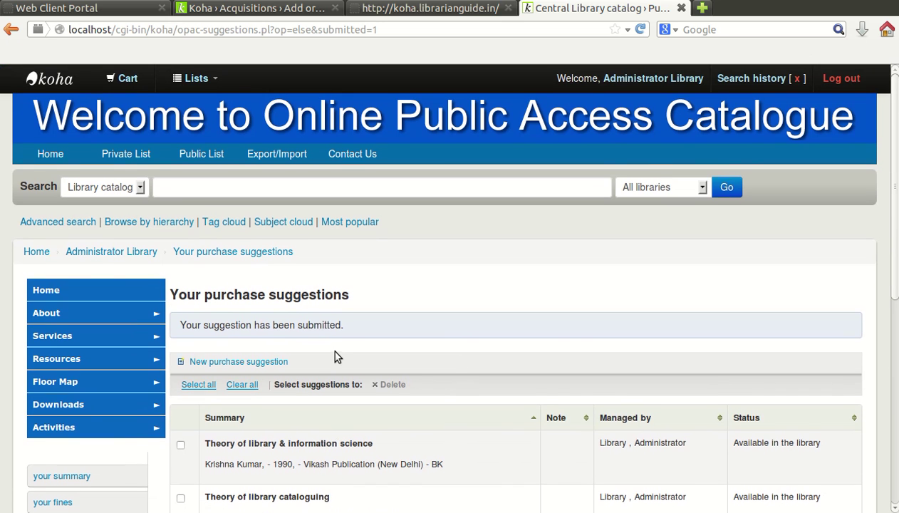
{"action": "scroll", "coordinate": [554, 326], "scroll_direction": "down", "scroll_amount": 7}
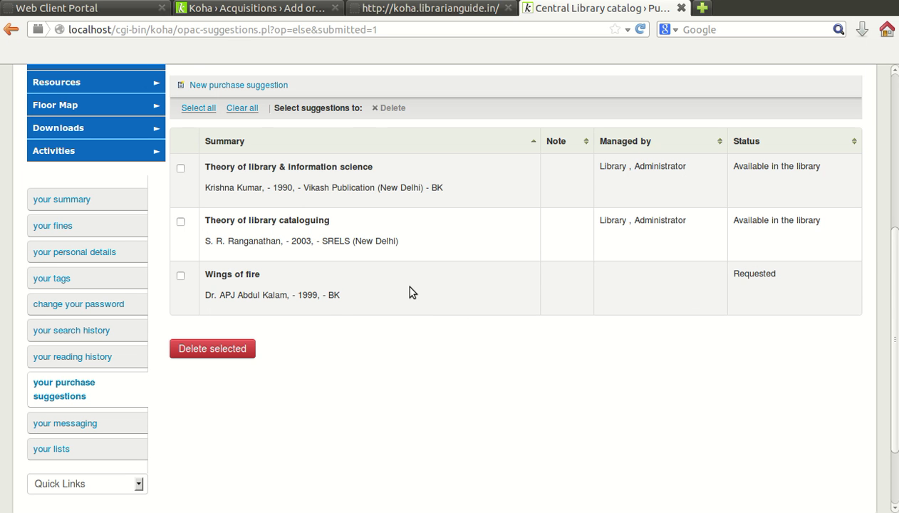
{"action": "scroll", "coordinate": [410, 292], "scroll_direction": "up", "scroll_amount": 4}
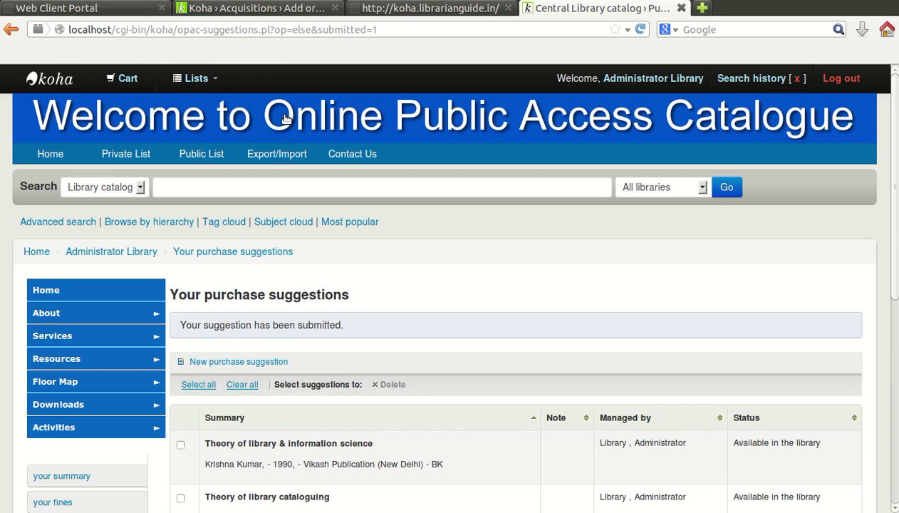
Step: Return to the Koha staff client and open the suggestions pending approval from its home page
{"action": "left_click", "coordinate": [268, 11]}
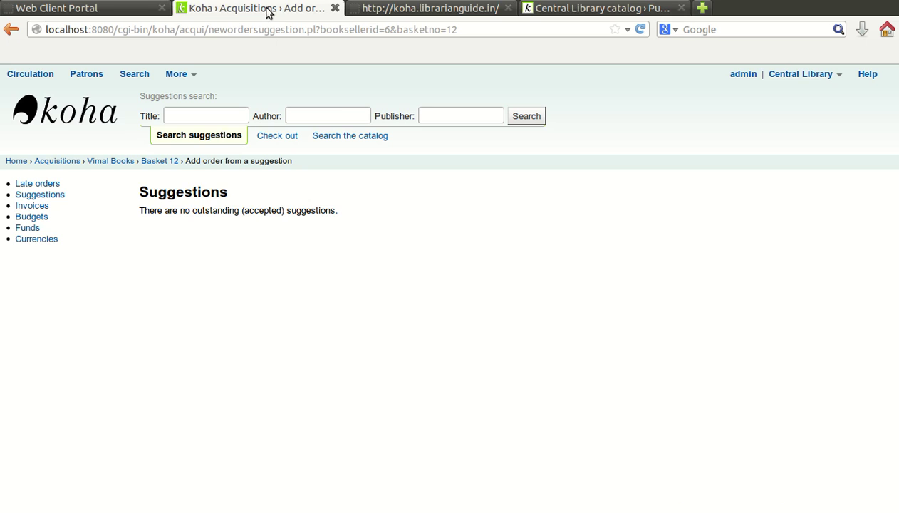
{"action": "left_click", "coordinate": [63, 116]}
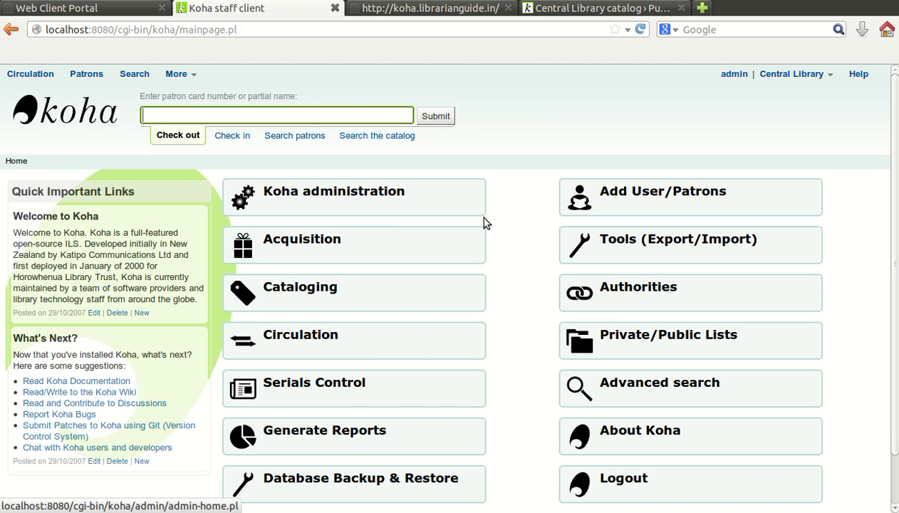
{"action": "scroll", "coordinate": [483, 223], "scroll_direction": "down", "scroll_amount": 1}
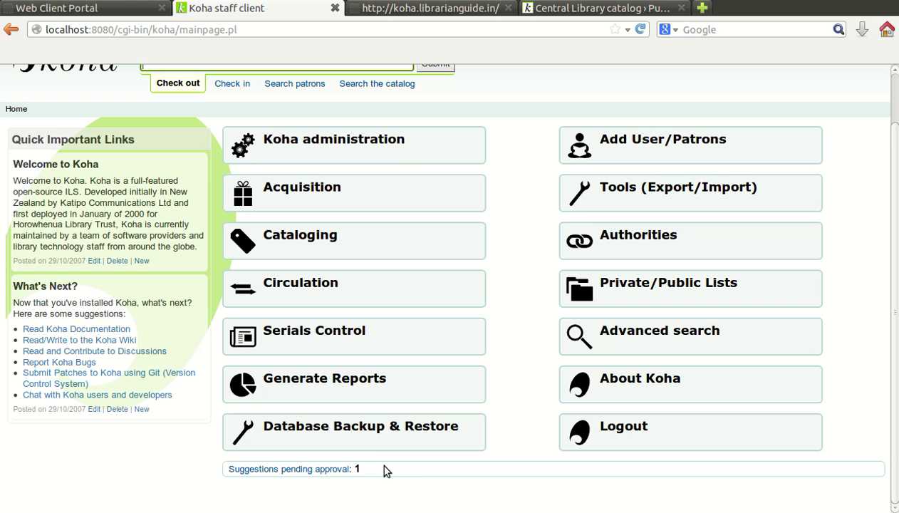
{"action": "left_click", "coordinate": [312, 470]}
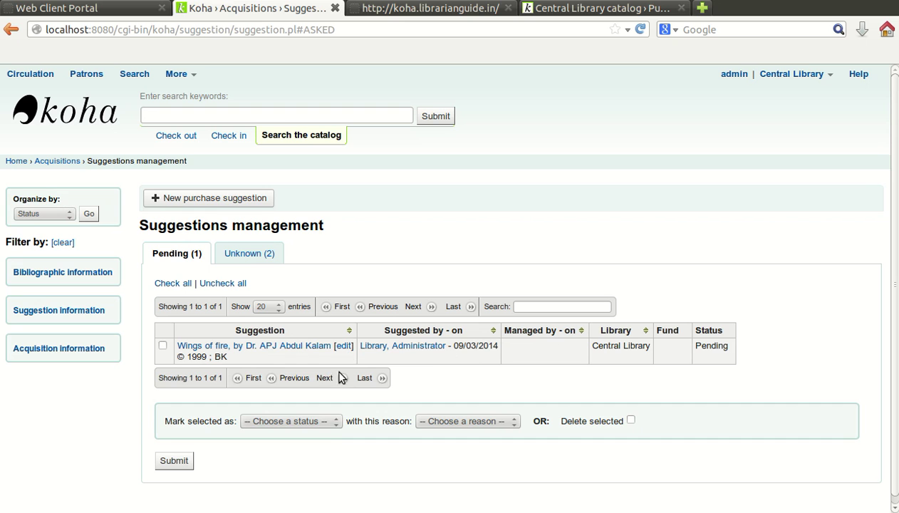
Step: Mark the pending "Wings of fire" suggestion as Accepted with the custom reason "New Purchase" and submit the decision
{"action": "left_click", "coordinate": [163, 347]}
{"action": "left_click", "coordinate": [307, 428]}
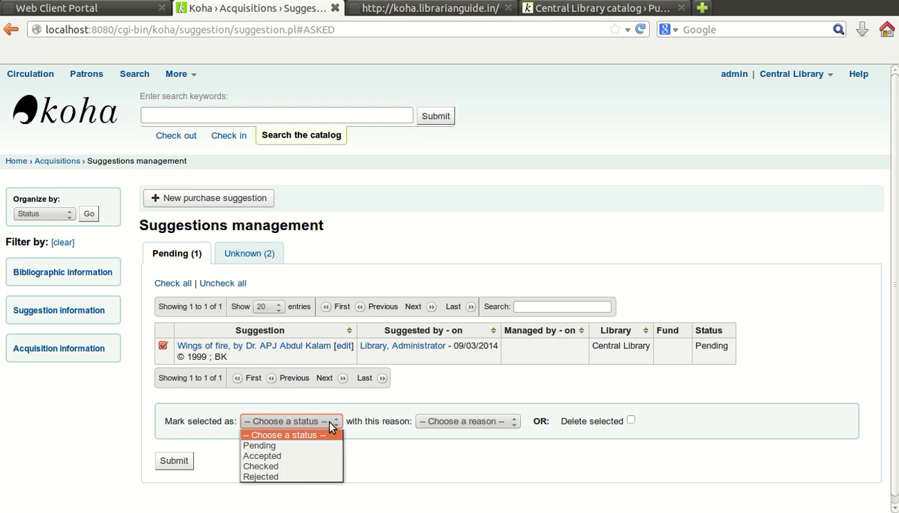
{"action": "left_click", "coordinate": [285, 456]}
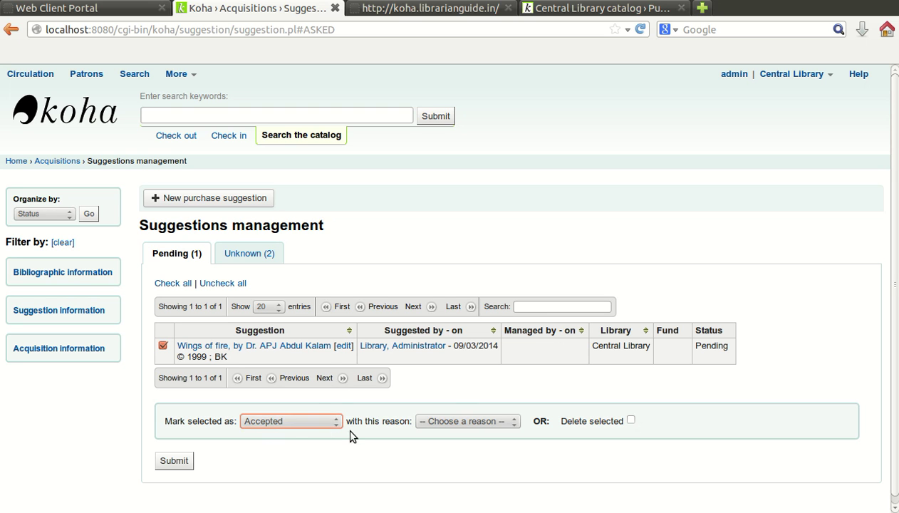
{"action": "left_click", "coordinate": [501, 423]}
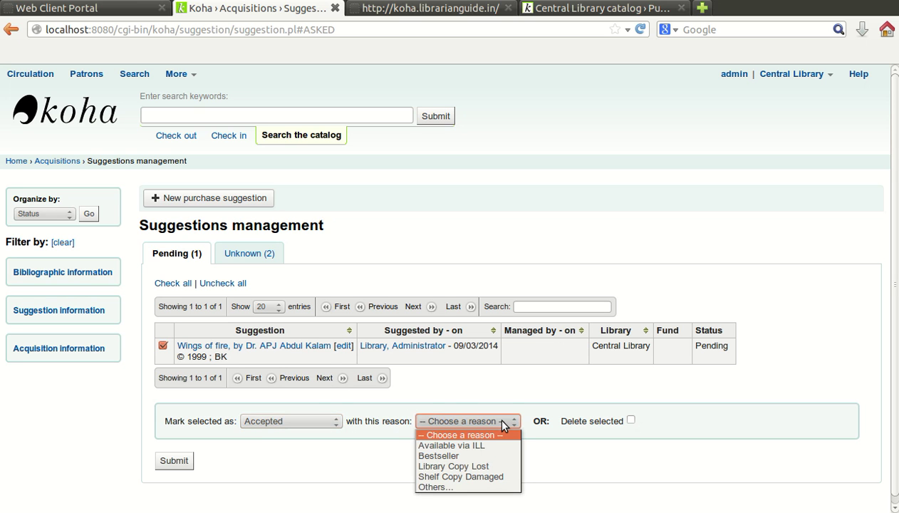
{"action": "left_click", "coordinate": [483, 487]}
{"action": "left_click", "coordinate": [555, 421]}
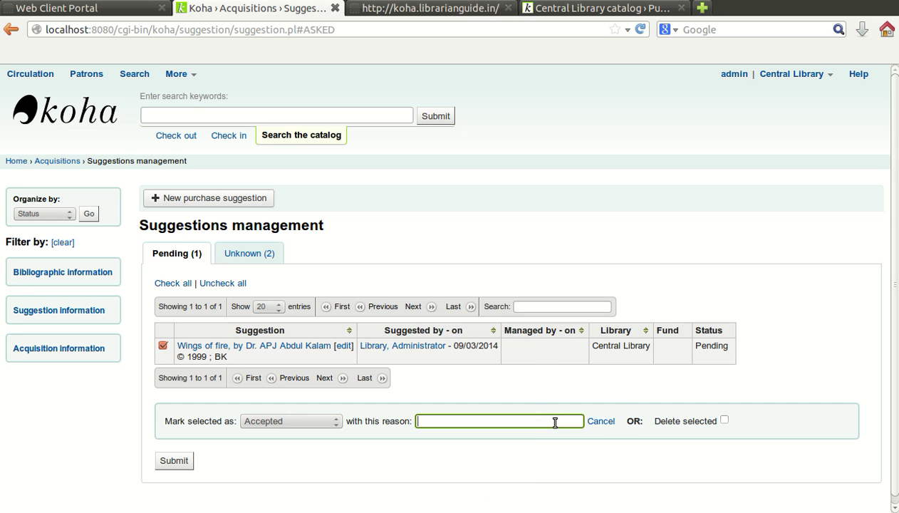
{"action": "type", "text": "N"}
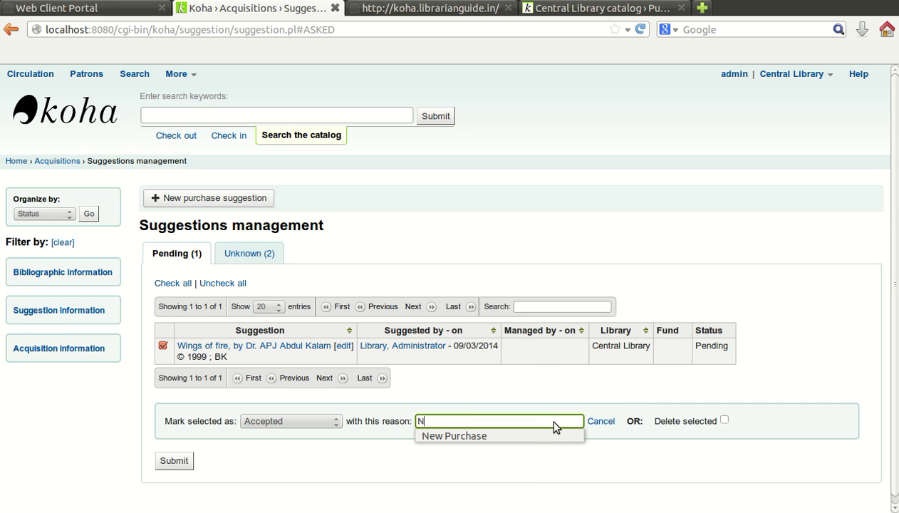
{"action": "type", "text": "ew"}
{"action": "key", "text": "Down"}
{"action": "key", "text": "Return"}
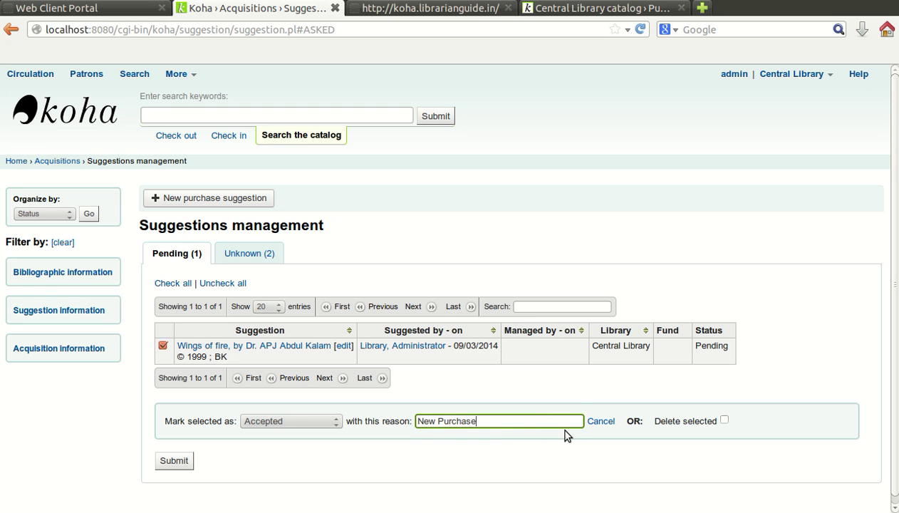
{"action": "left_click", "coordinate": [177, 461]}
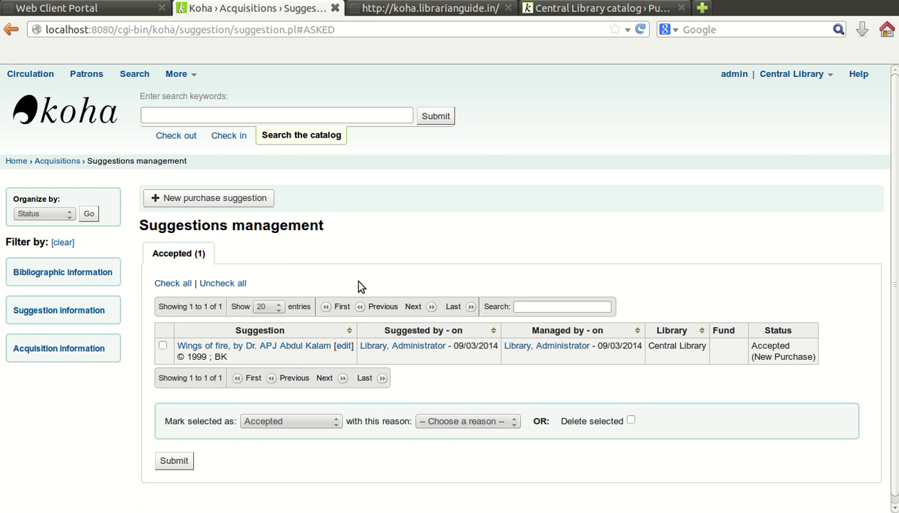
Step: Search the acquisitions module for vendor "vimal" and view the Vimal-2 basket of Vimal Books
{"action": "left_click", "coordinate": [88, 126]}
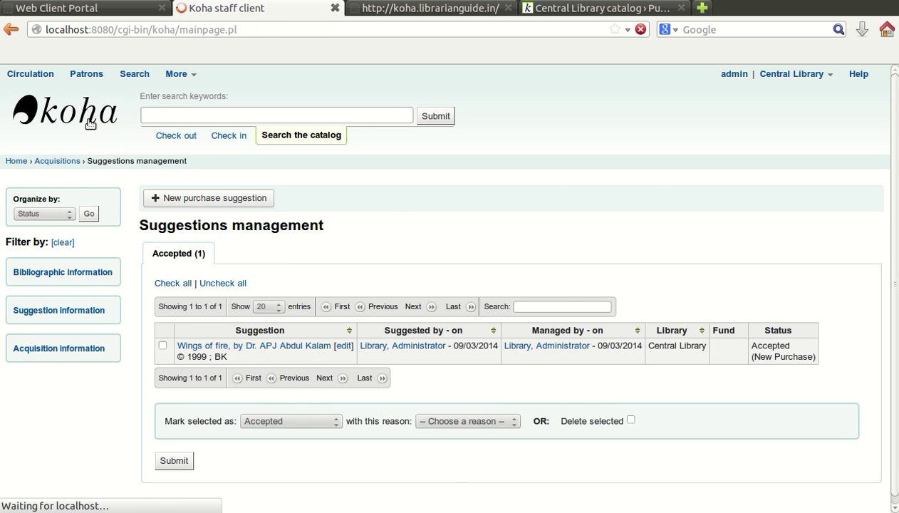
{"action": "left_click", "coordinate": [373, 251]}
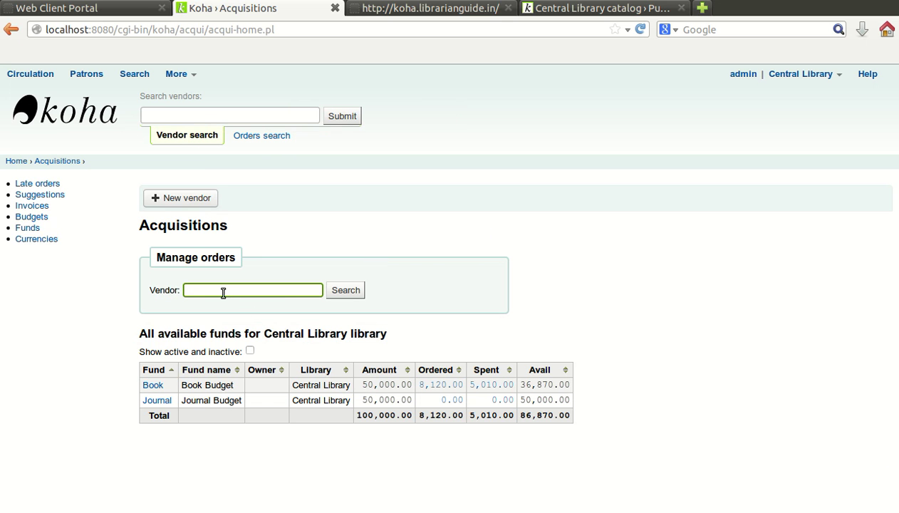
{"action": "left_click", "coordinate": [223, 293]}
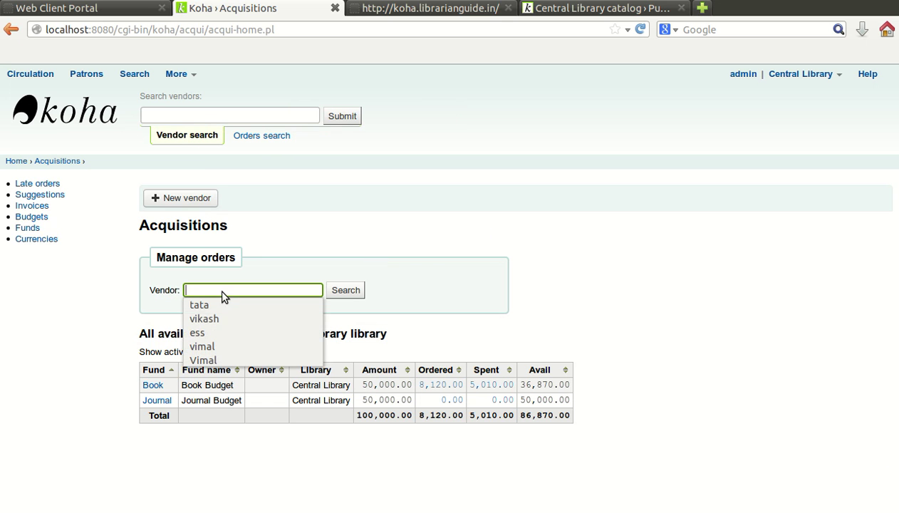
{"action": "left_click", "coordinate": [227, 346]}
{"action": "left_click", "coordinate": [346, 291]}
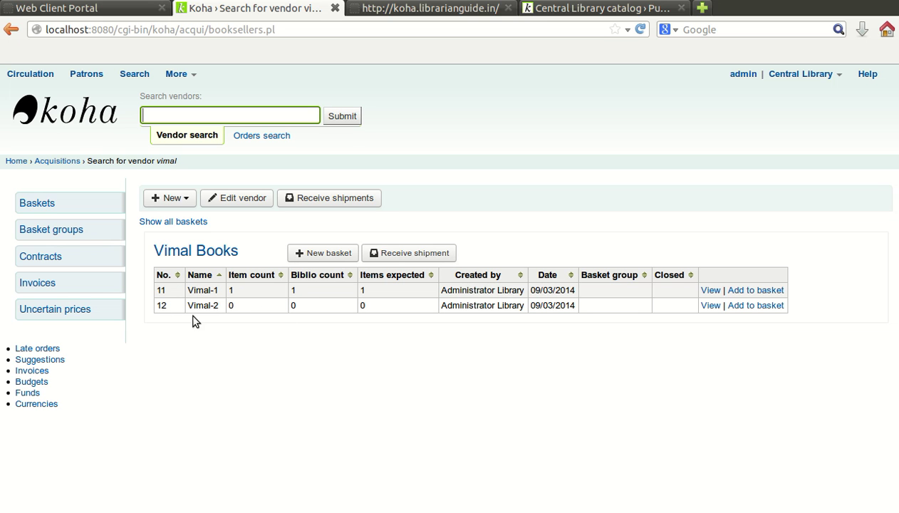
{"action": "left_click", "coordinate": [711, 307]}
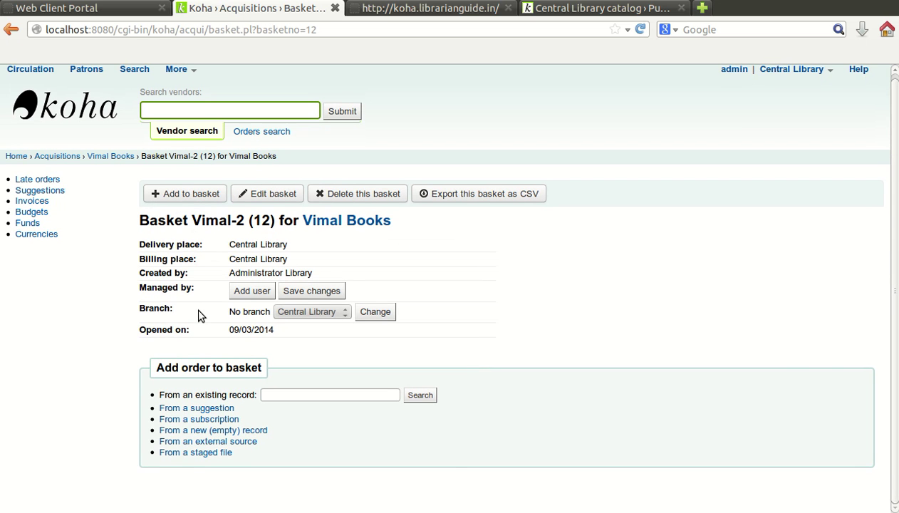
Step: Start a new order in the basket from the accepted "Wings of fire" suggestion
{"action": "left_click", "coordinate": [191, 412]}
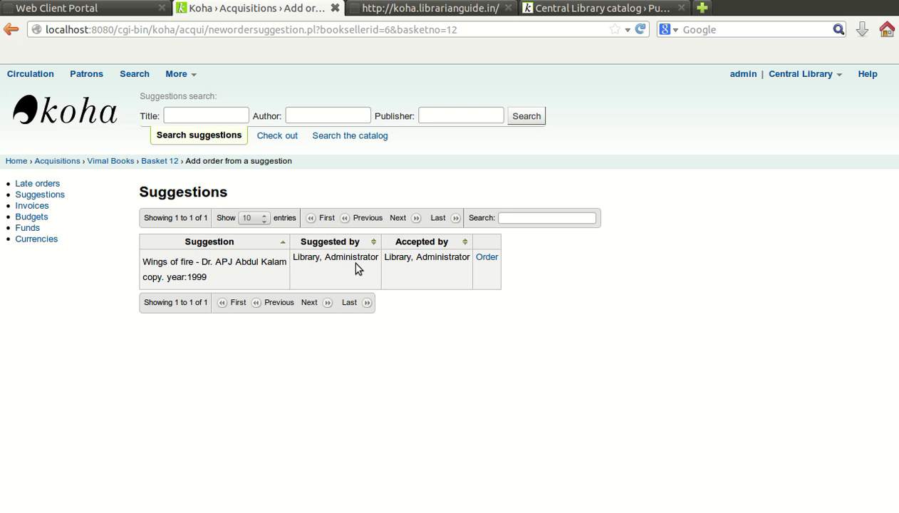
{"action": "left_click", "coordinate": [489, 258]}
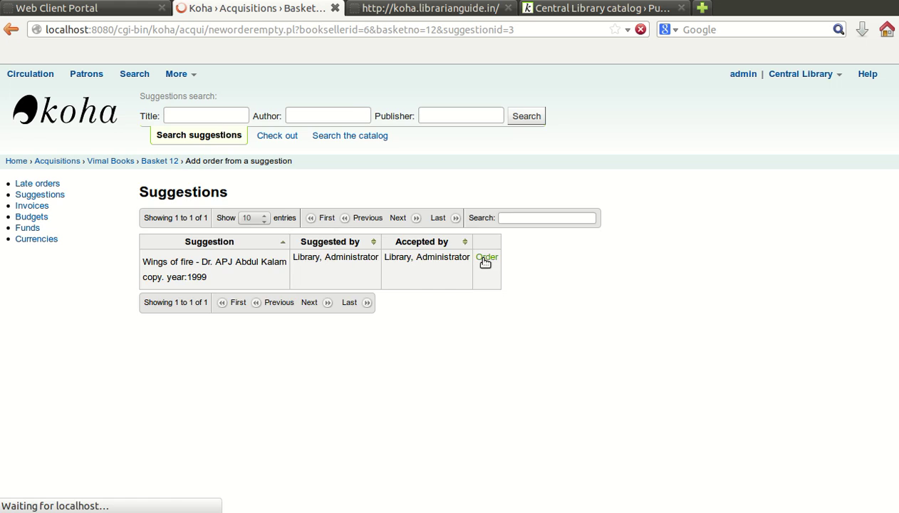
{"action": "scroll", "coordinate": [483, 263], "scroll_direction": "down", "scroll_amount": 3}
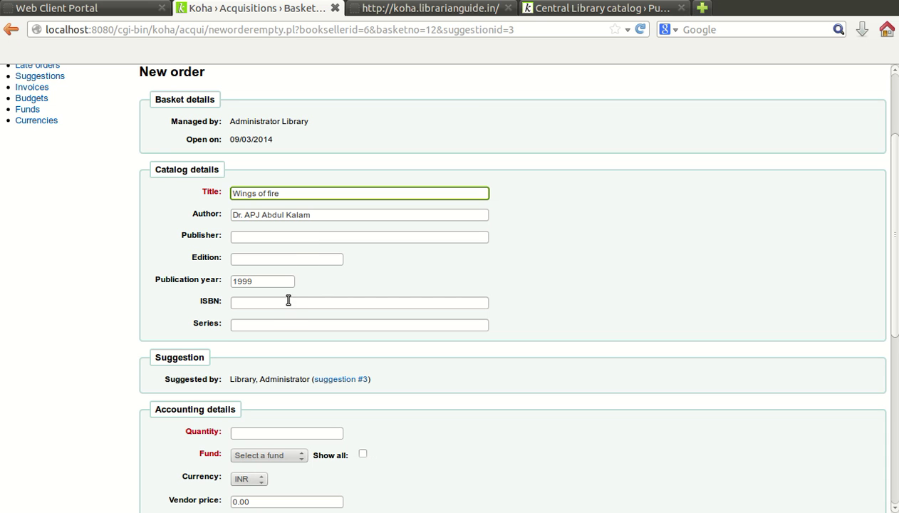
Step: Set the order's quantity to 1 and its fund to Book Budget in the accounting details
{"action": "scroll", "coordinate": [294, 321], "scroll_direction": "down", "scroll_amount": 5}
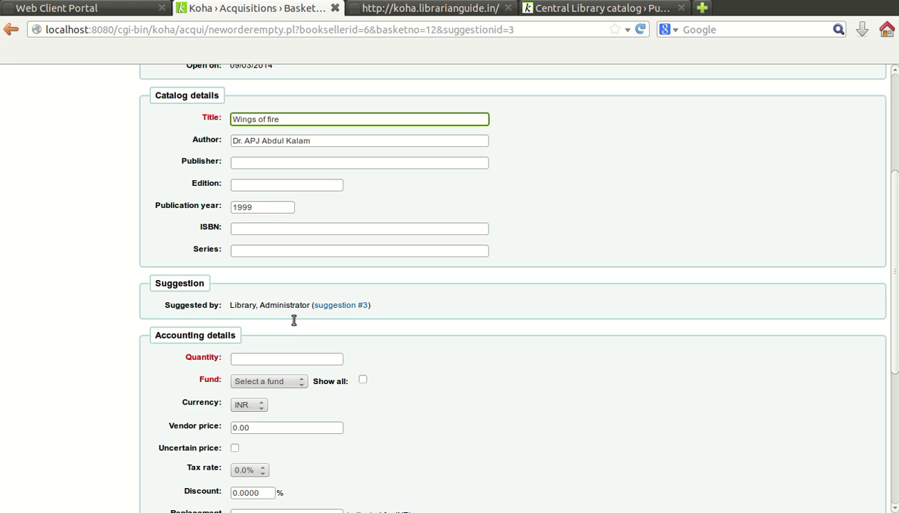
{"action": "left_click", "coordinate": [286, 275]}
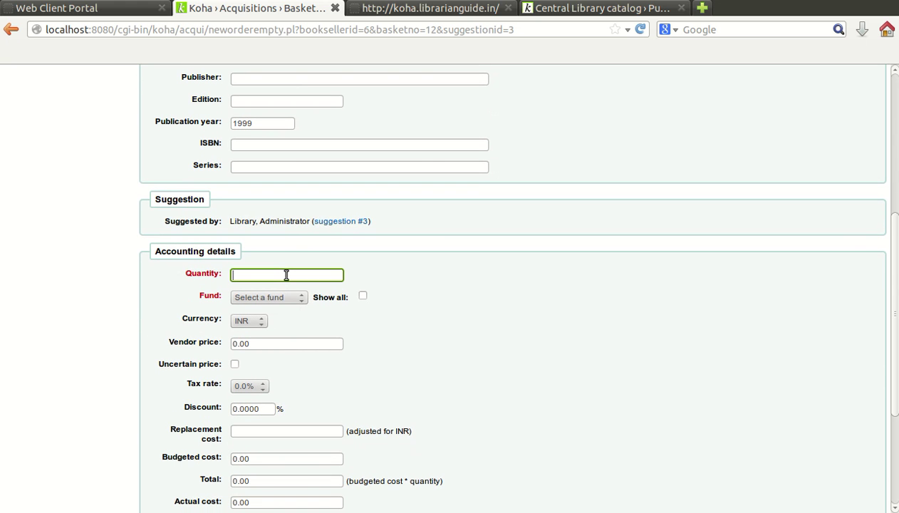
{"action": "type", "text": "1"}
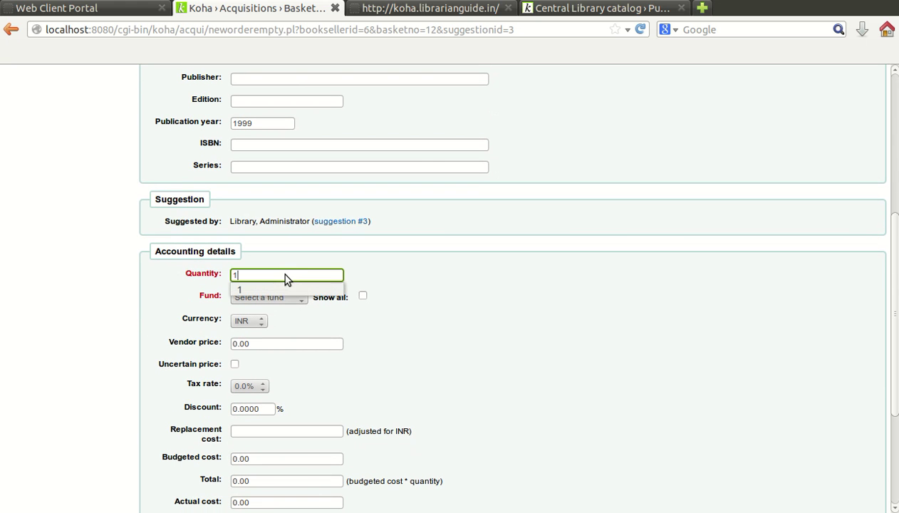
{"action": "left_click", "coordinate": [283, 287]}
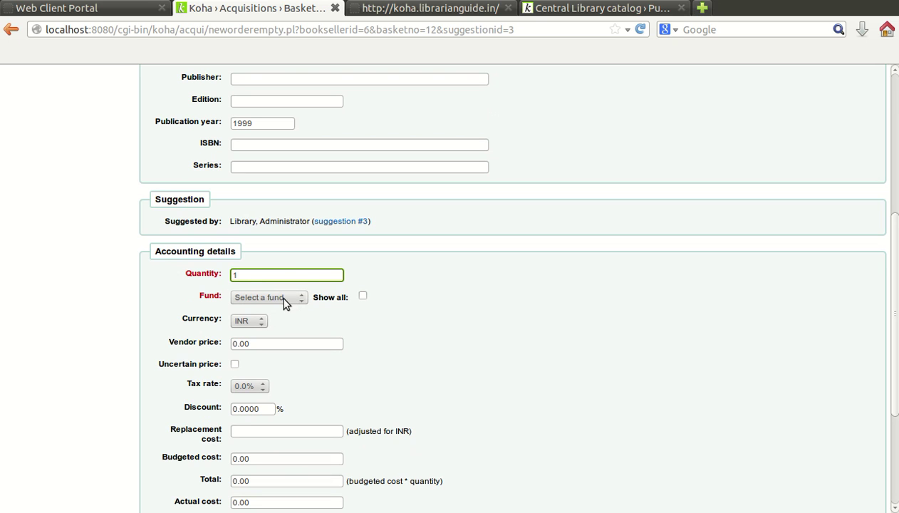
{"action": "left_click", "coordinate": [279, 297]}
{"action": "left_click", "coordinate": [274, 320]}
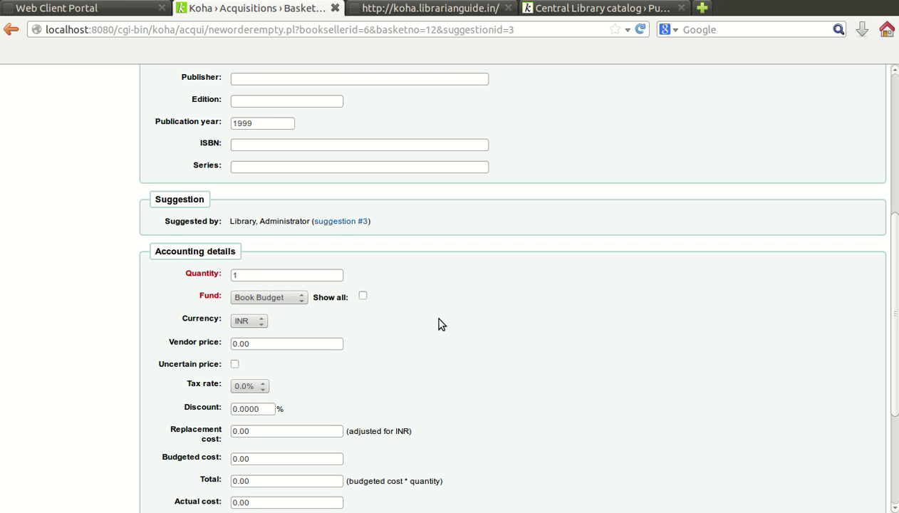
Step: Set the order's vendor price to 250.00
{"action": "scroll", "coordinate": [440, 323], "scroll_direction": "down", "scroll_amount": 4}
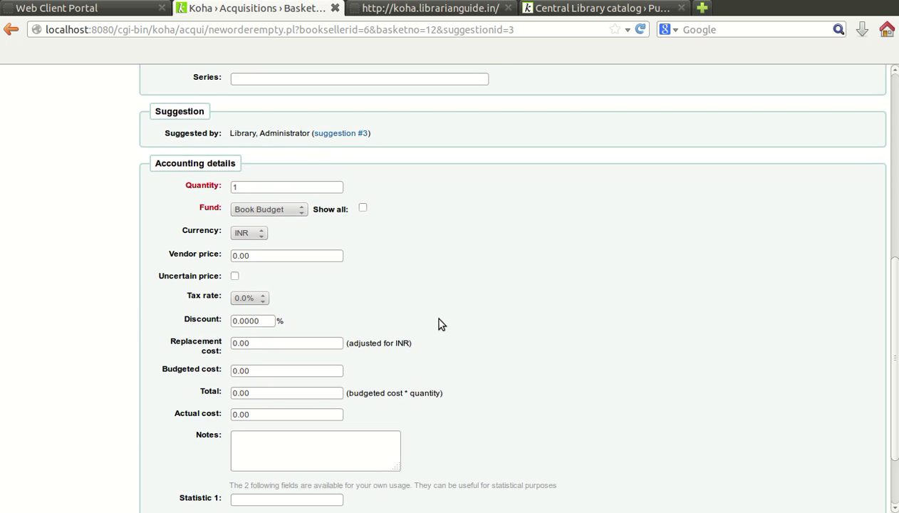
{"action": "left_click", "coordinate": [233, 185]}
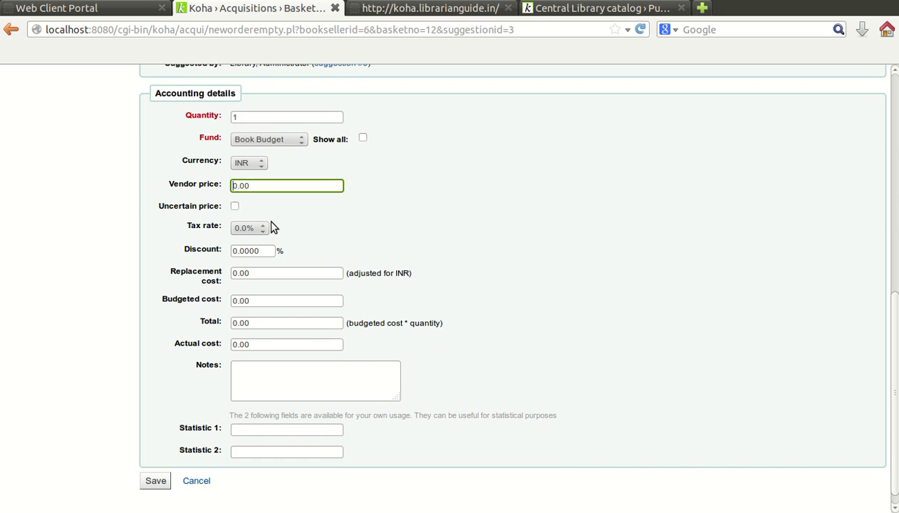
{"action": "type", "text": "25"}
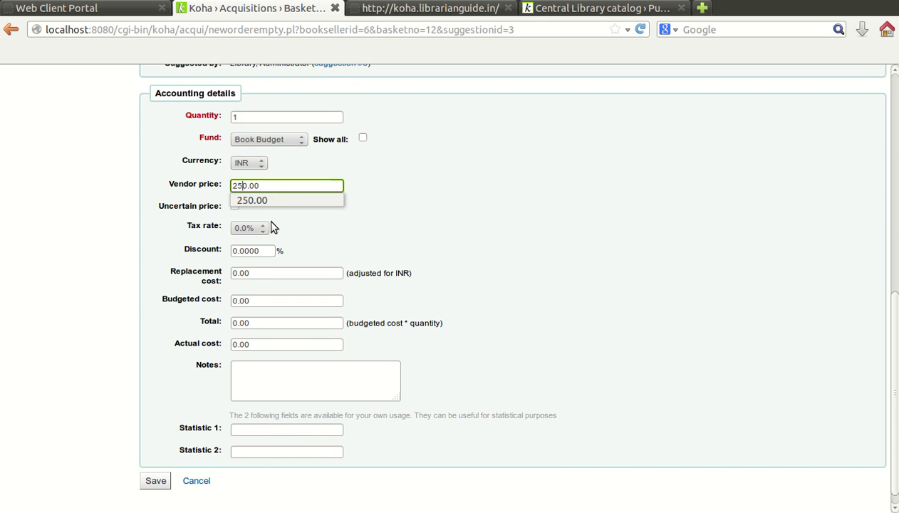
{"action": "left_click", "coordinate": [329, 215]}
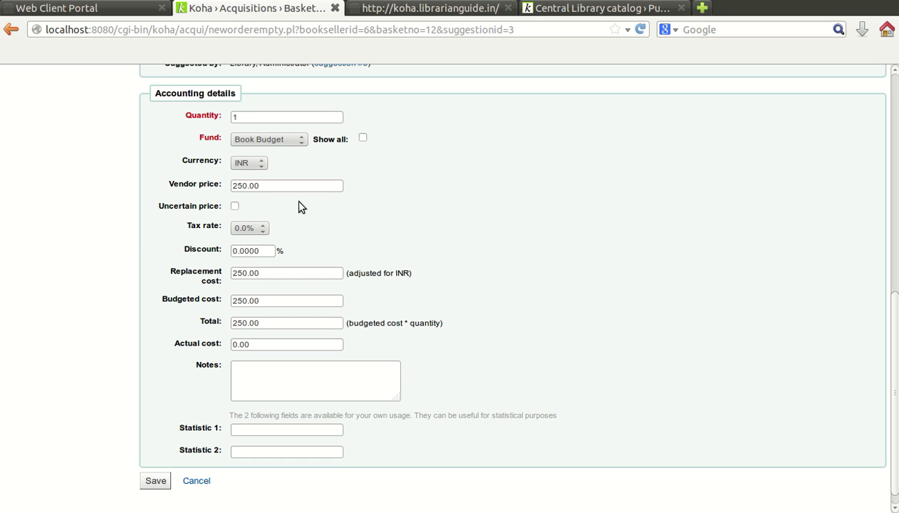
Step: Set the order's discount to 25% and recalculate the budgeted cost and total
{"action": "left_click", "coordinate": [266, 253]}
{"action": "left_click_drag", "start_coordinate": [232, 251], "coordinate": [238, 251]}
{"action": "left_click", "coordinate": [235, 251]}
{"action": "type", "text": "25"}
{"action": "left_click", "coordinate": [290, 260]}
{"action": "left_click", "coordinate": [269, 318]}
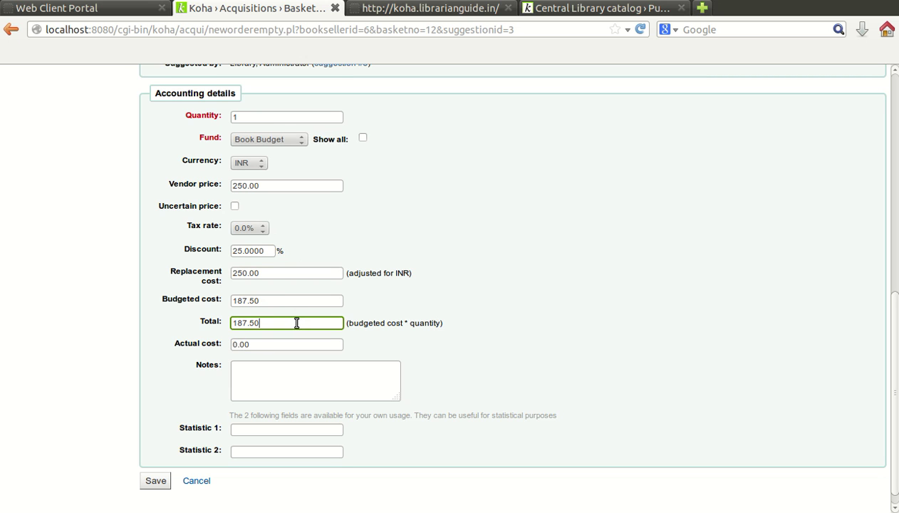
Step: Change the order quantity to 2 copies and save the order to the basket
{"action": "left_click", "coordinate": [239, 116]}
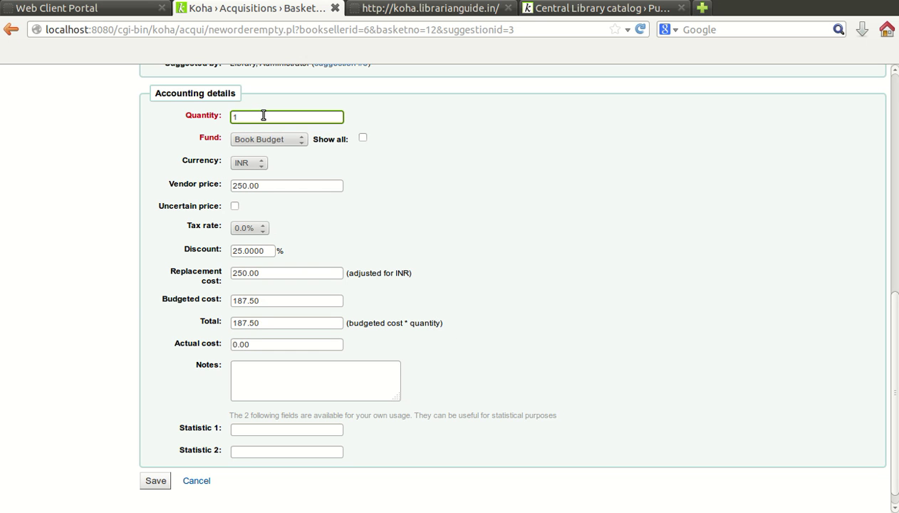
{"action": "type", "text": "2"}
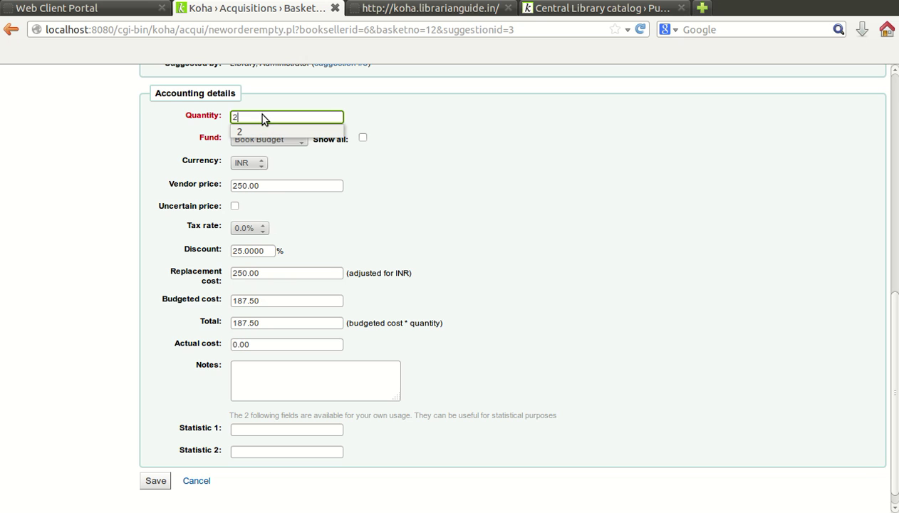
{"action": "left_click", "coordinate": [273, 322]}
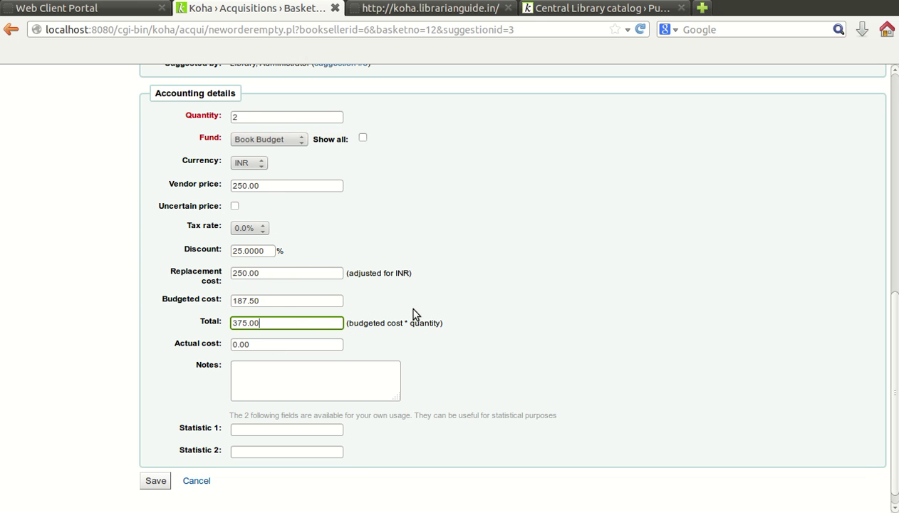
{"action": "left_click", "coordinate": [280, 116]}
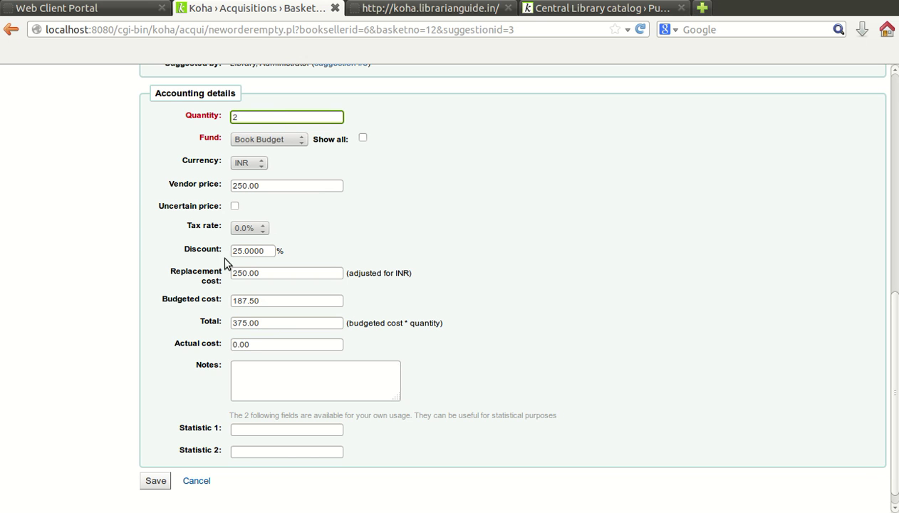
{"action": "left_click", "coordinate": [156, 482]}
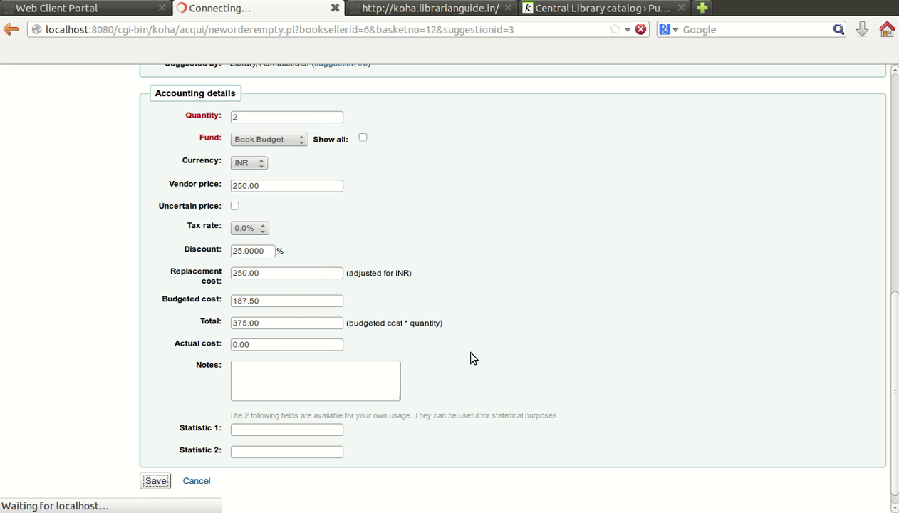
{"action": "scroll", "coordinate": [409, 320], "scroll_direction": "down", "scroll_amount": 2}
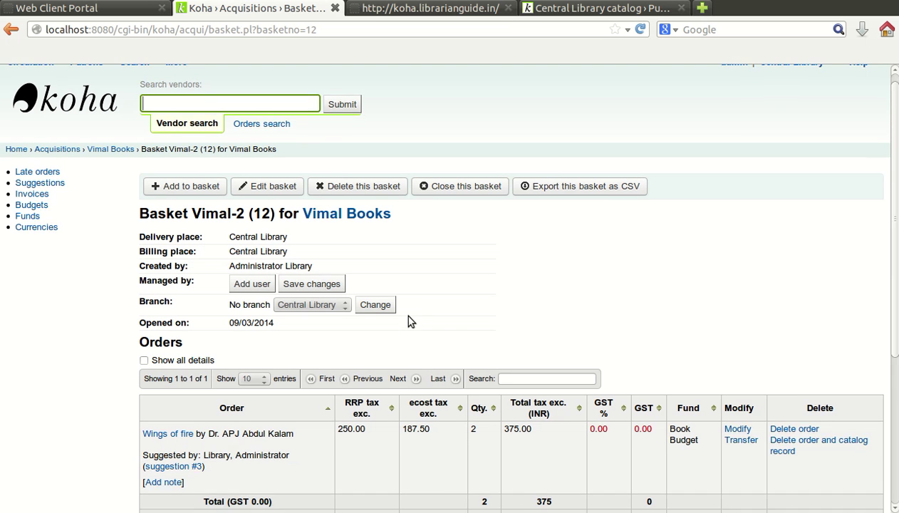